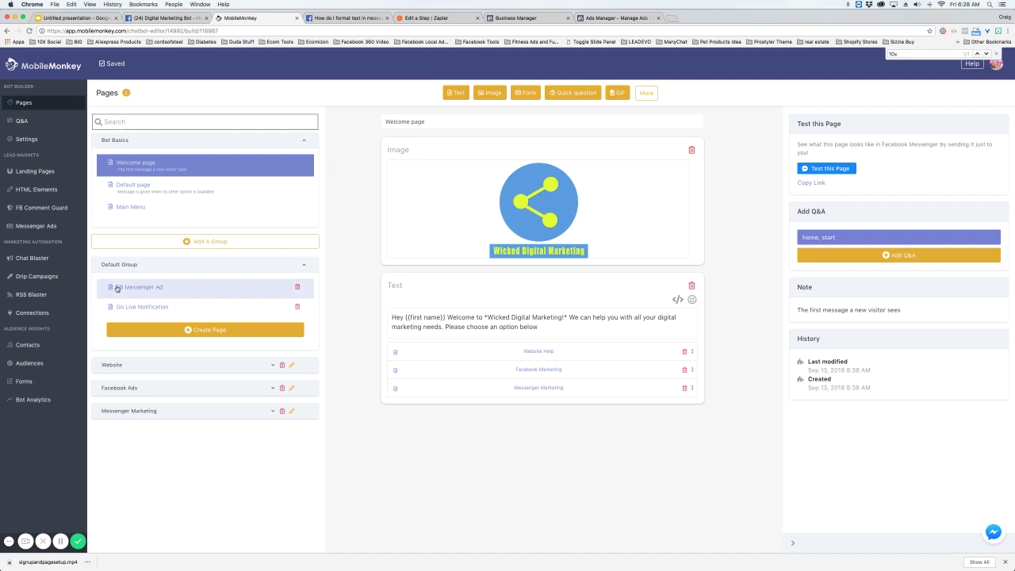
Open the FB Messenger Ad bot page, and create a new messenger ad named GO LIVE NOTIFICATION
left_click(248, 289)
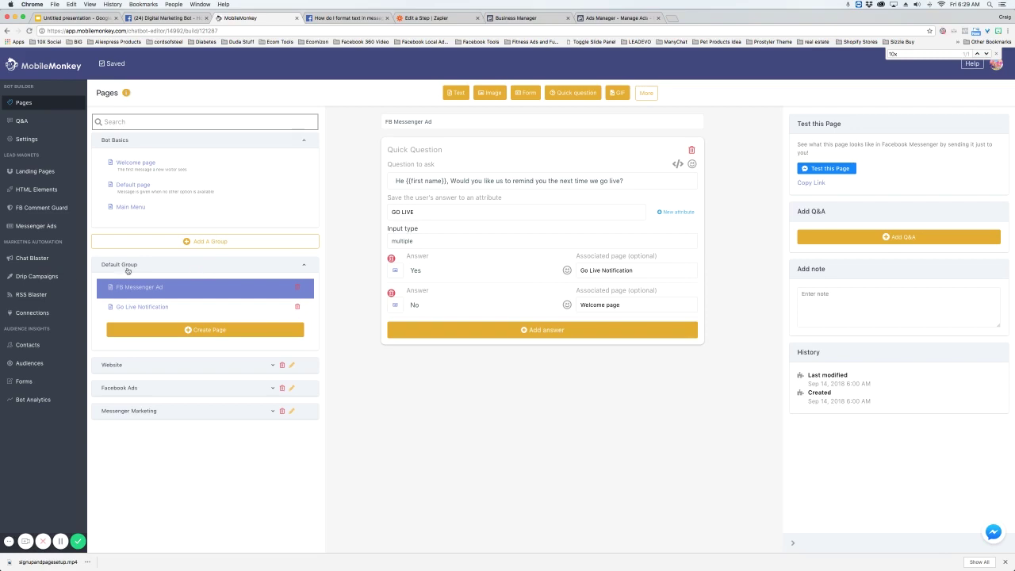
left_click(30, 228)
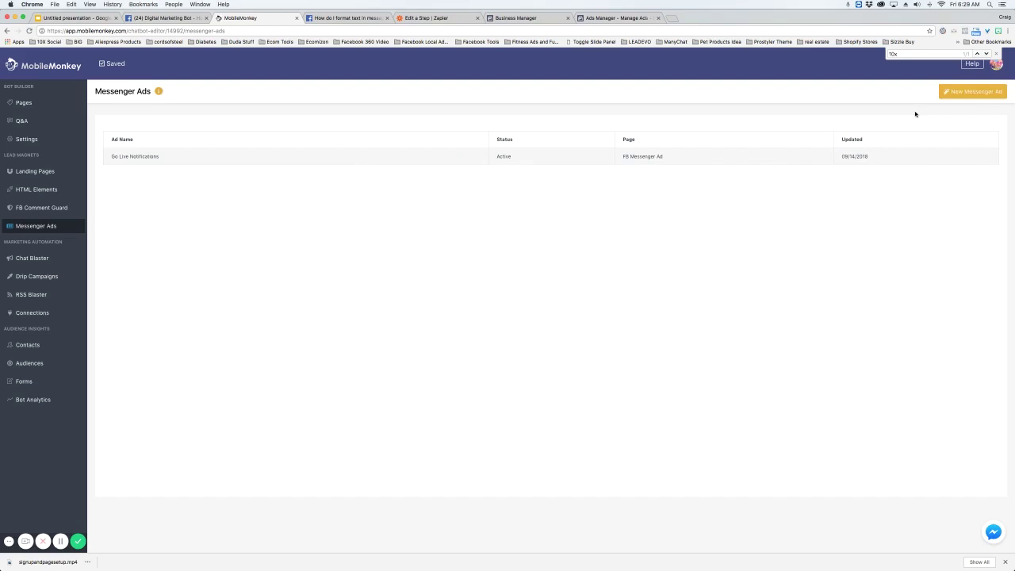
left_click(972, 93)
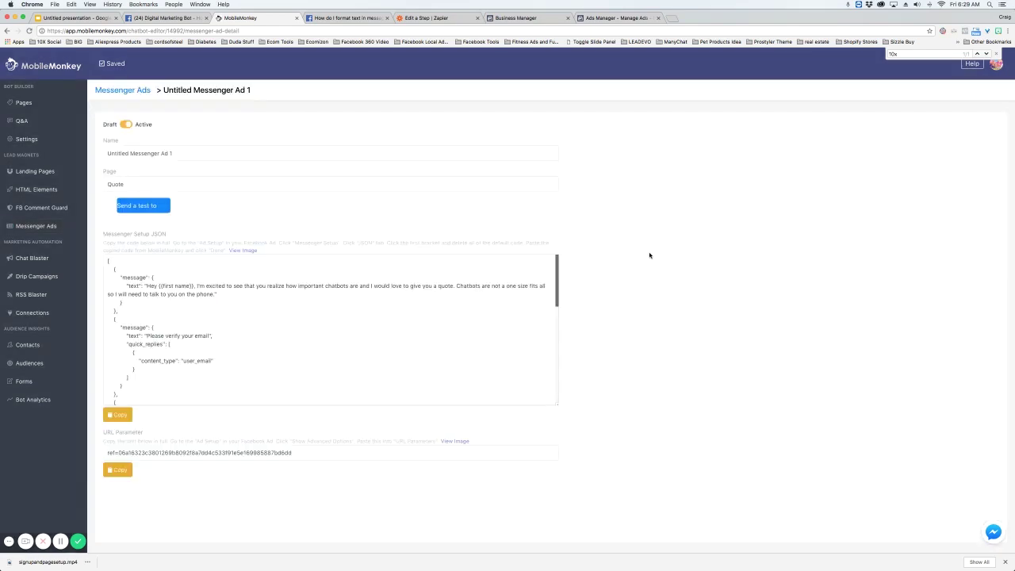
left_click_drag(206, 154, 112, 146)
type("GO LIVE NOTIFICATION")
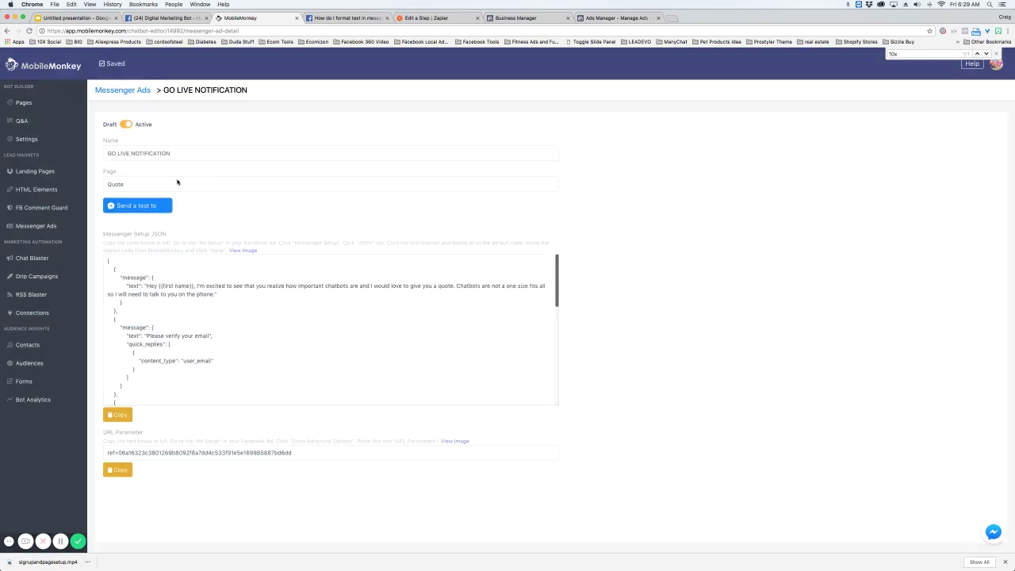
Assign the FB Messenger Ad page from the Default Group to the messenger ad
left_click(176, 183)
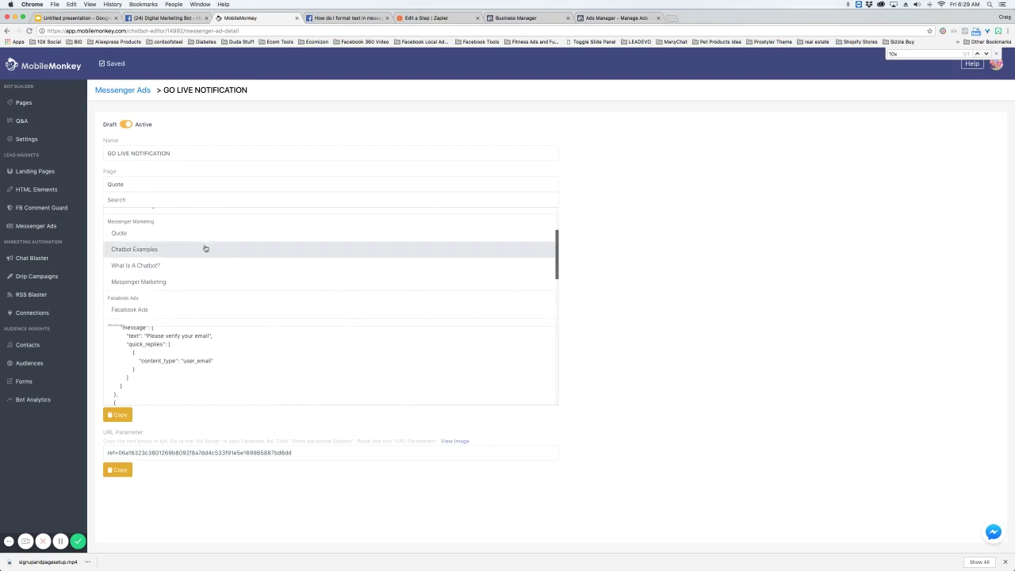
scroll(203, 249, "down", 5)
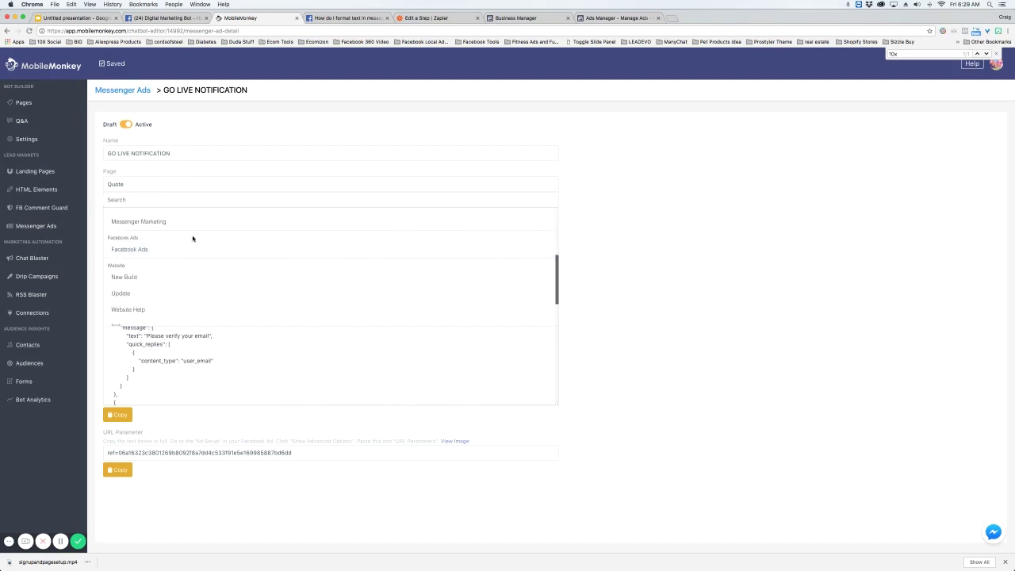
scroll(196, 252, "up", 2)
scroll(197, 255, "up", 2)
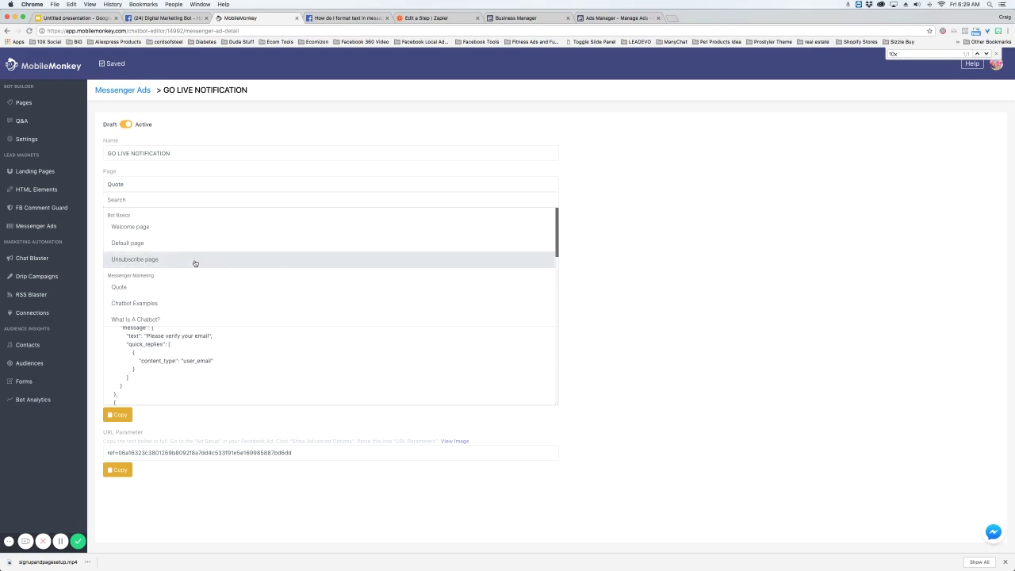
scroll(194, 263, "down", 10)
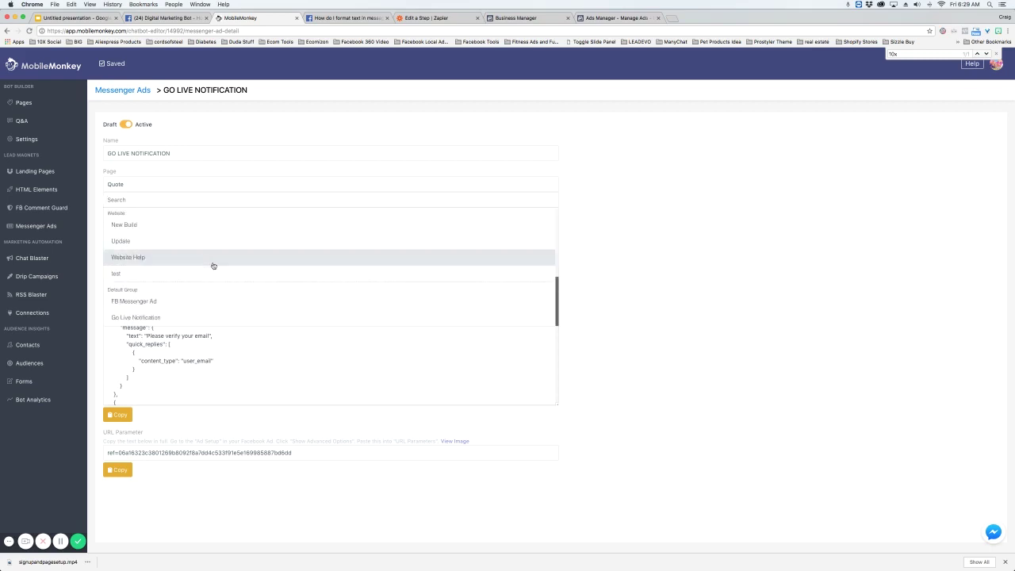
left_click(188, 301)
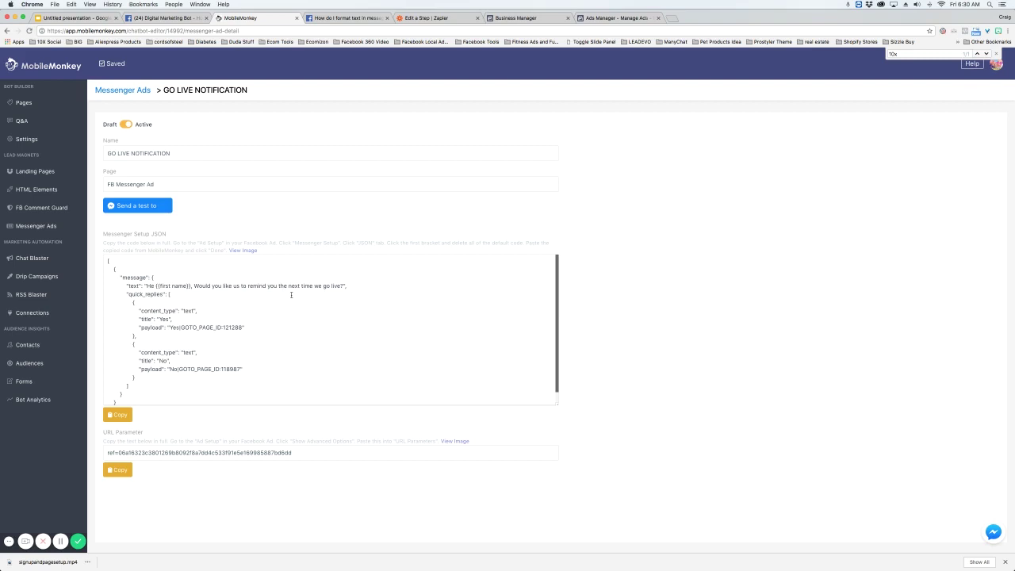
Switch to Facebook Ads Manager and create a campaign with the Messages objective, named GO LIVE NOTIFICATION
left_click(608, 18)
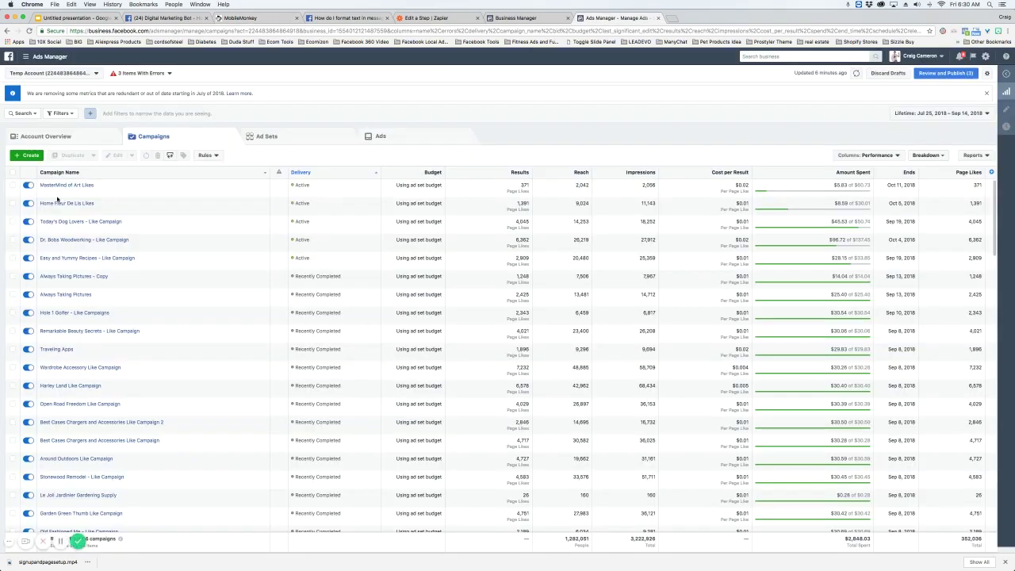
left_click(26, 155)
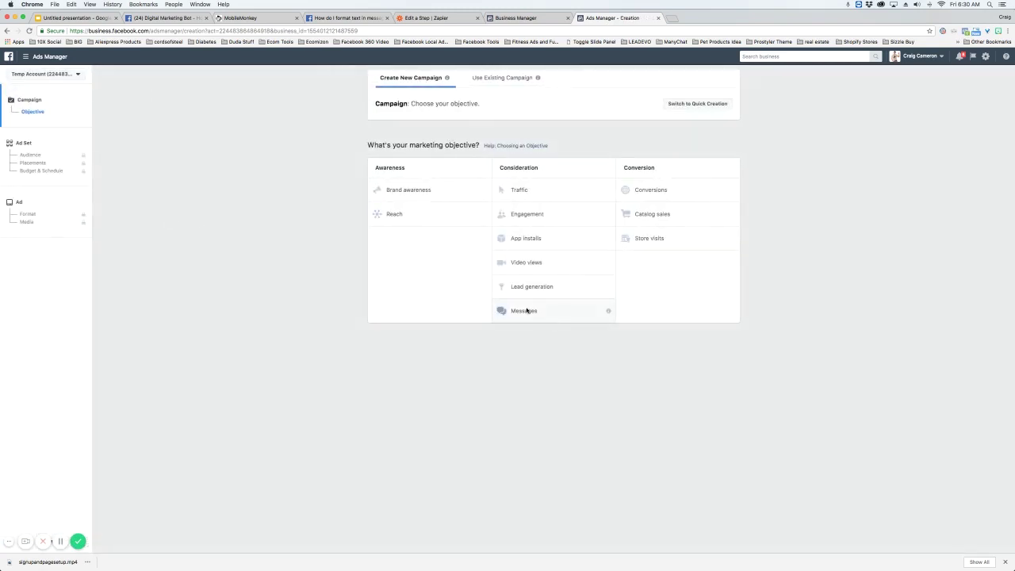
left_click(525, 311)
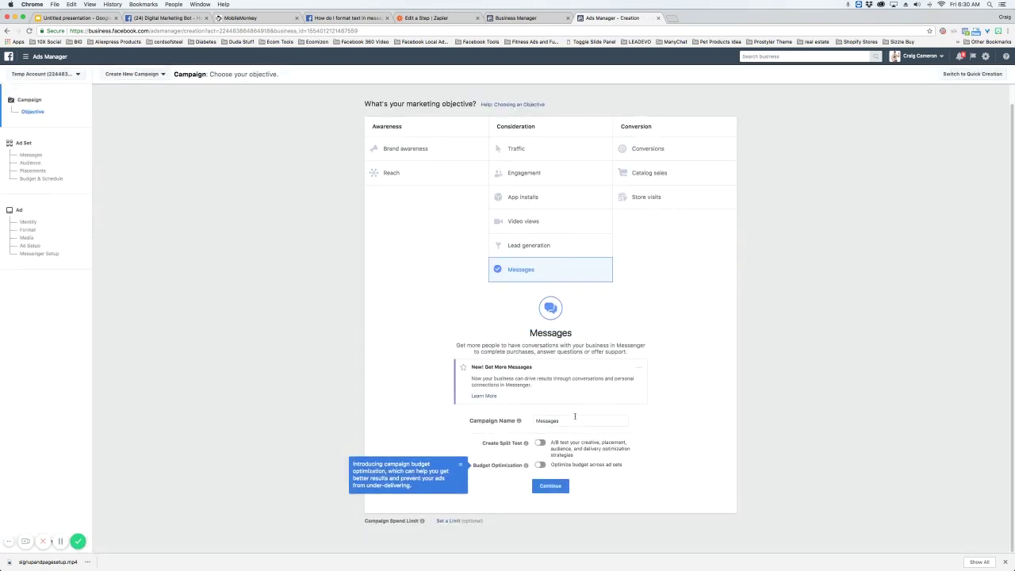
left_click_drag(566, 421, 531, 422)
type("GO LIVE NOTIFICATION")
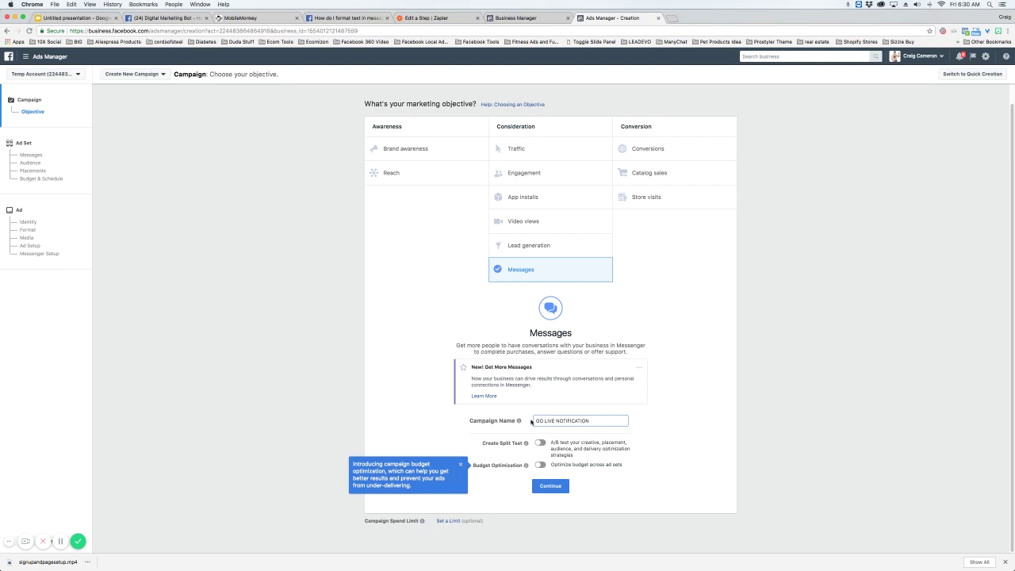
left_click(547, 486)
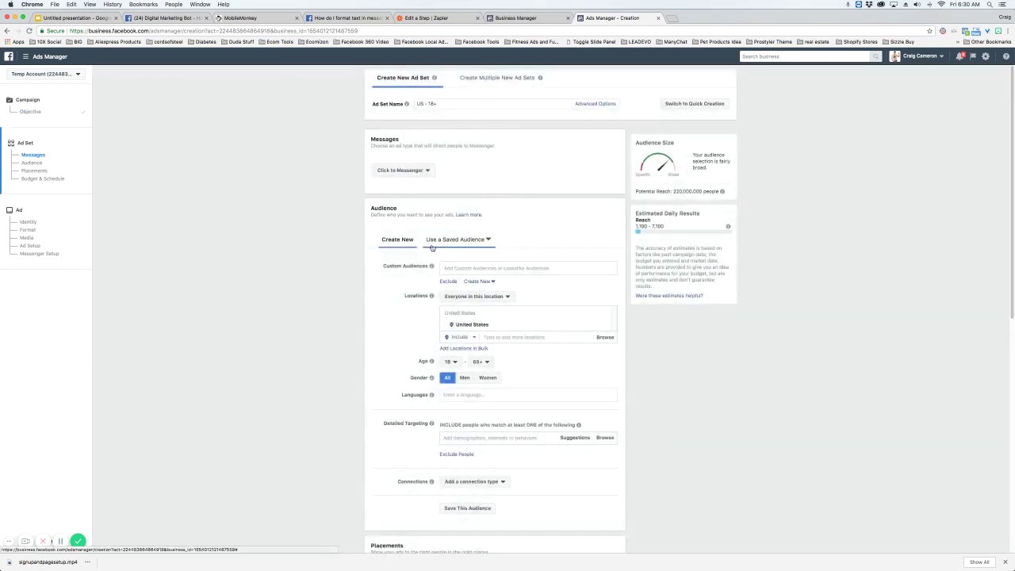
Review the ad set's audience, placements and budget, keep the default settings and continue to the ad
scroll(444, 301, "down", 5)
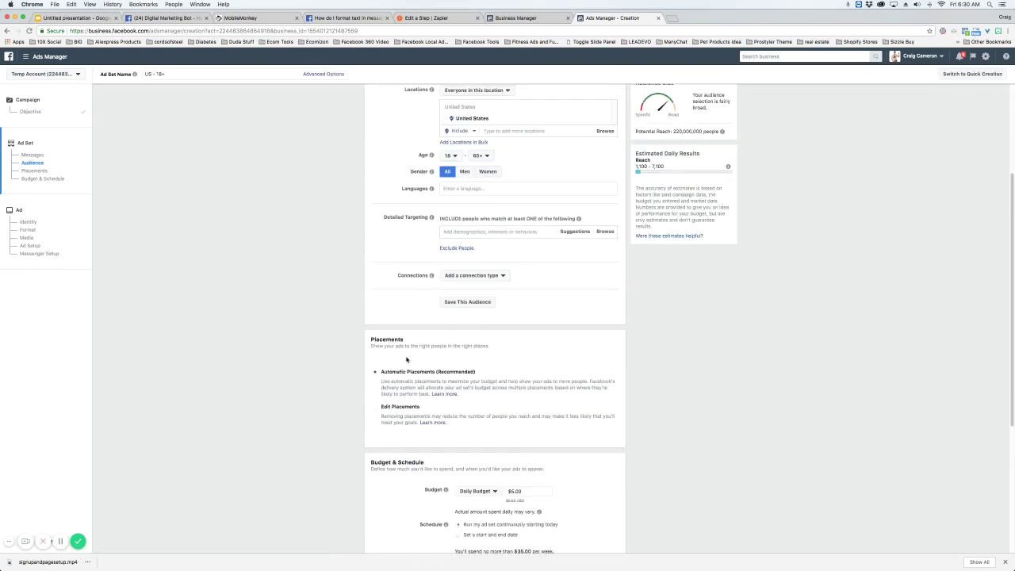
scroll(408, 358, "down", 3)
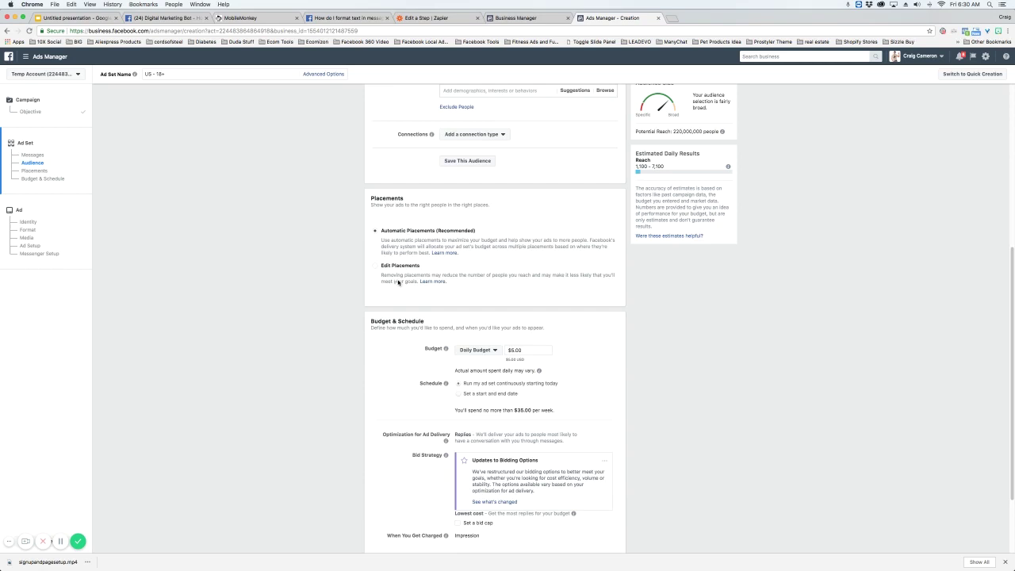
scroll(435, 322, "down", 2)
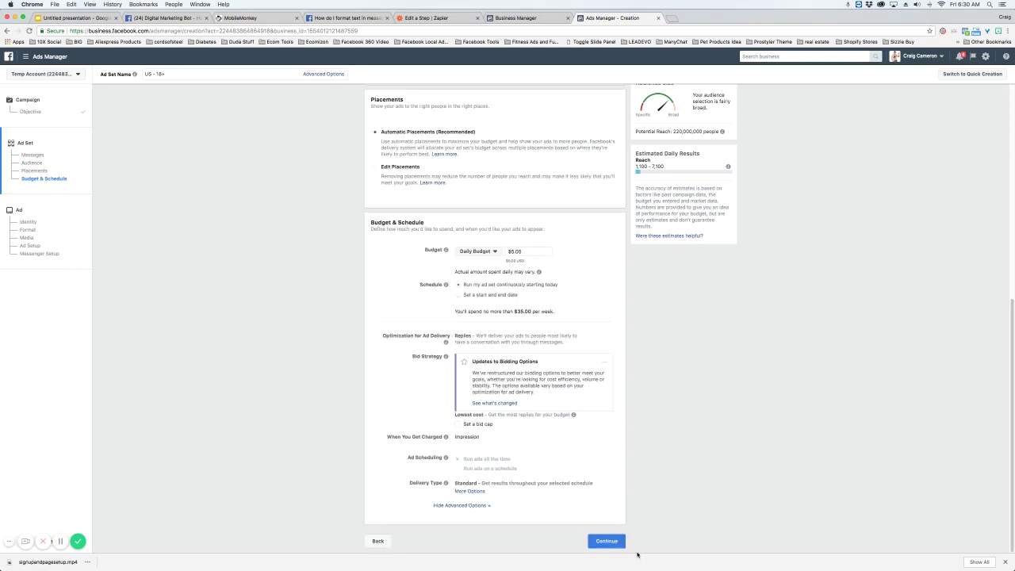
scroll(476, 389, "up", 5)
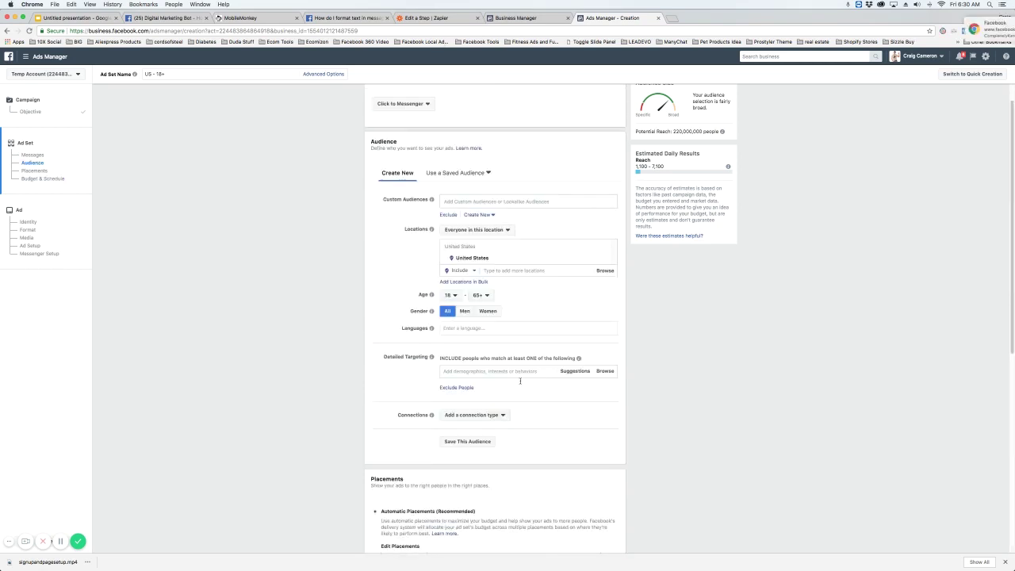
scroll(519, 381, "down", 5)
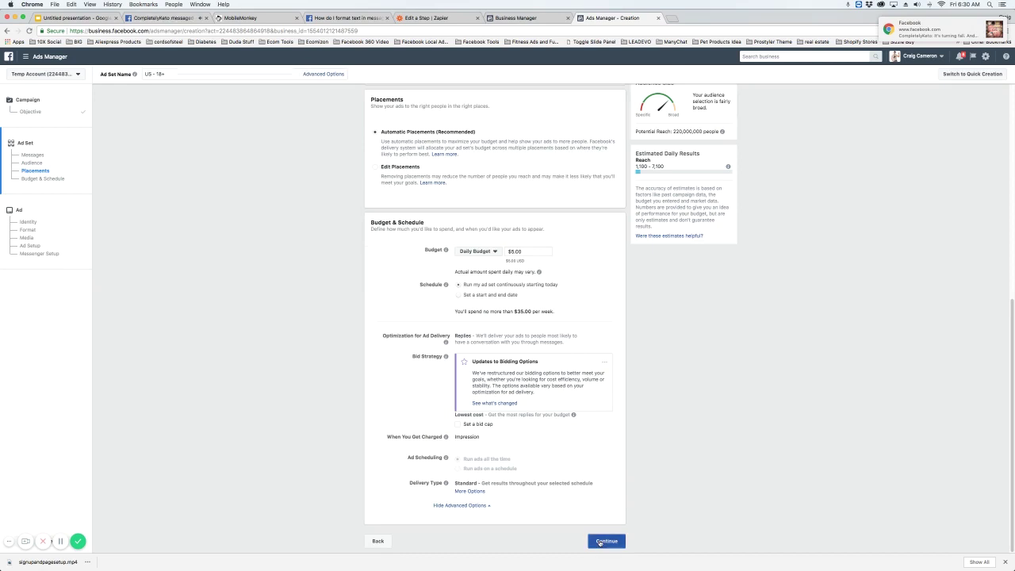
left_click(604, 541)
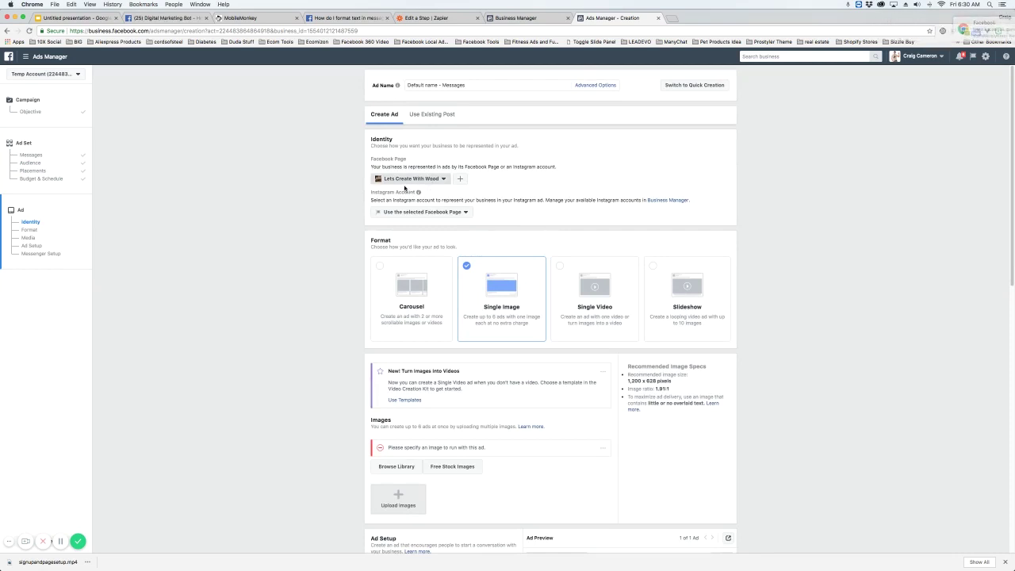
Set the ad's Facebook Page to Digital Marketing Bot by searching the personal pages for MAR
left_click(416, 180)
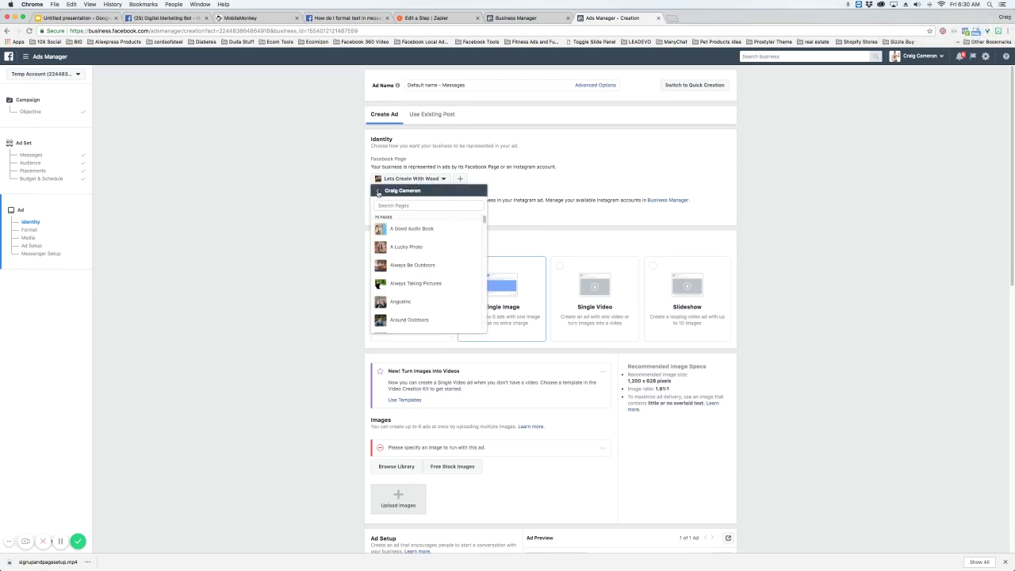
left_click(376, 192)
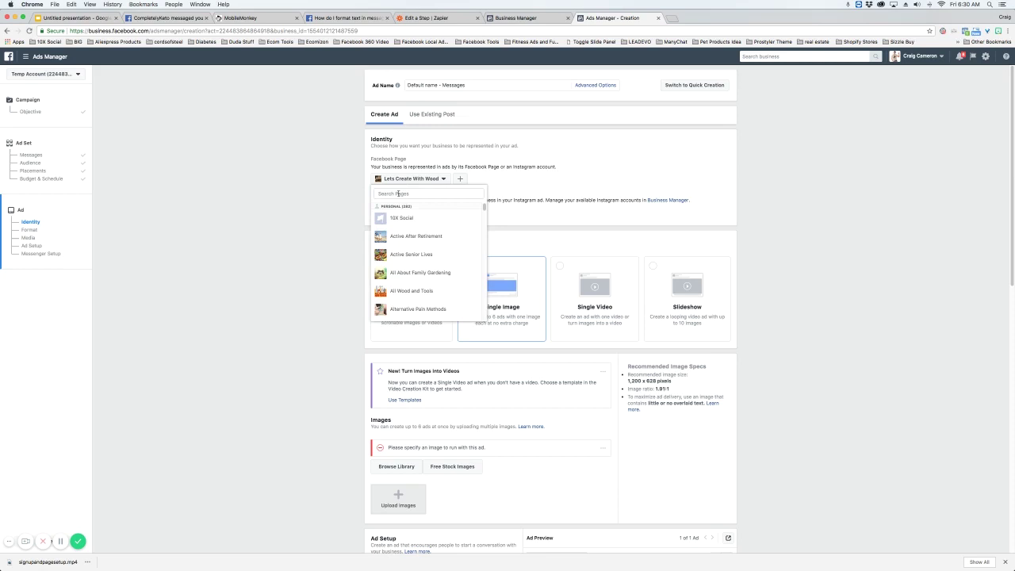
type("MAR")
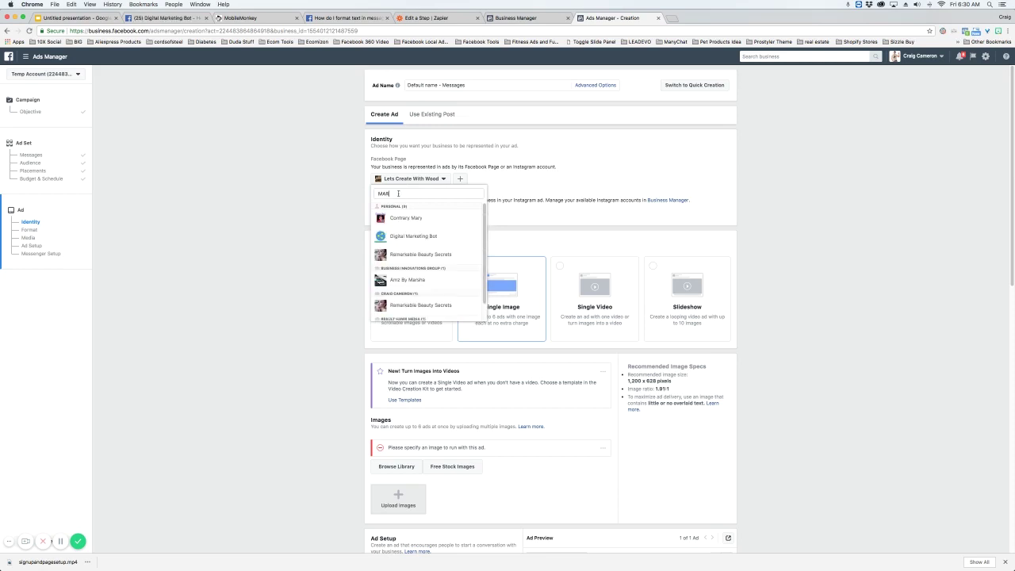
left_click(409, 236)
Add the free stock image of the monkey holding its baby before green hills to the ad
scroll(444, 244, "down", 3)
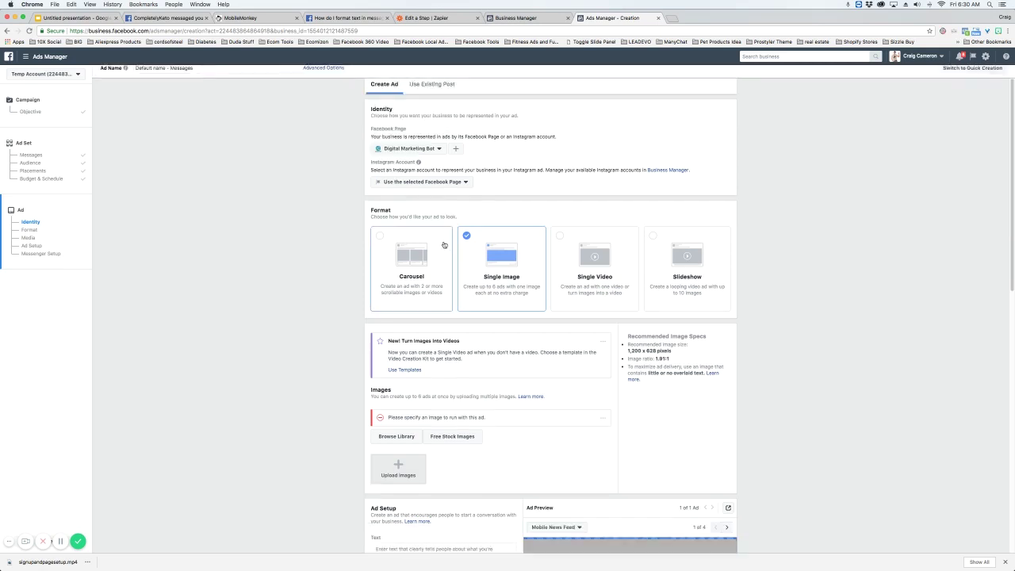
scroll(474, 252, "down", 3)
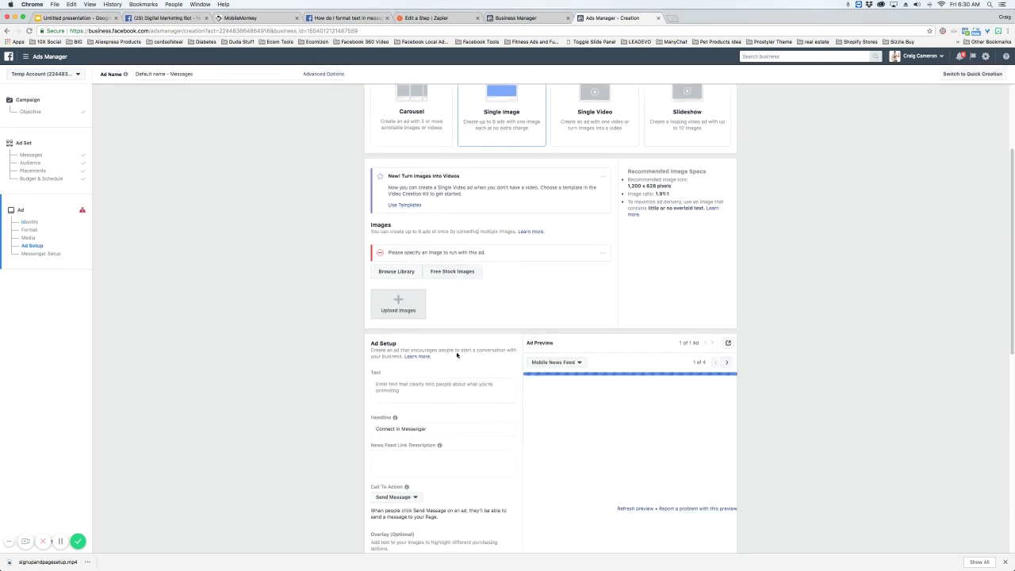
left_click(453, 271)
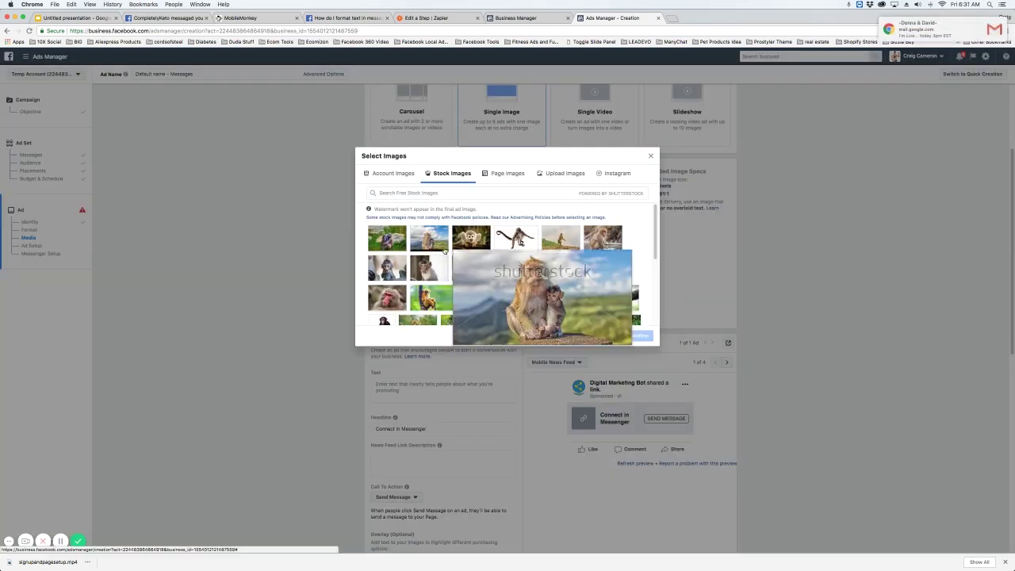
left_click(425, 239)
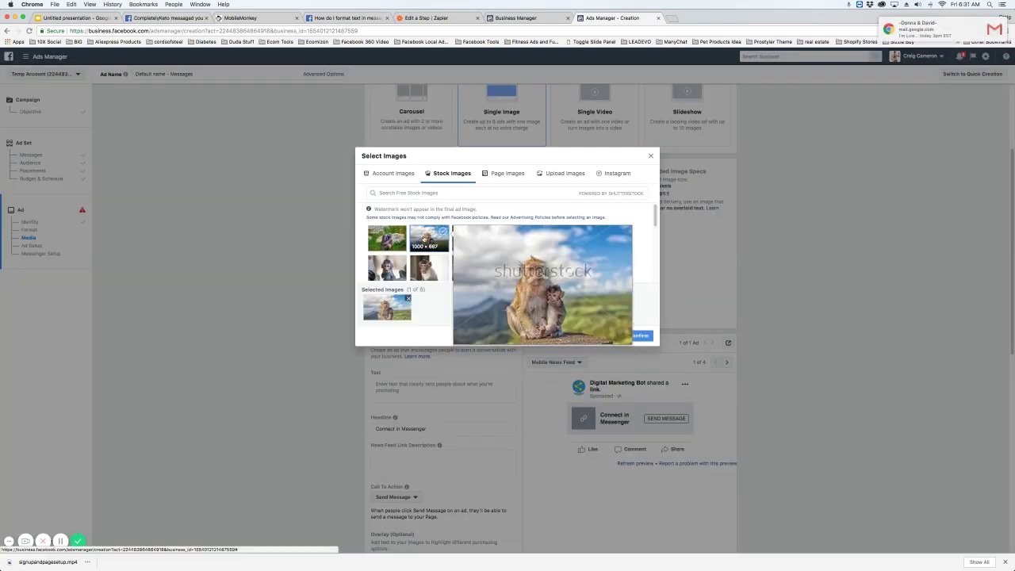
left_click(642, 336)
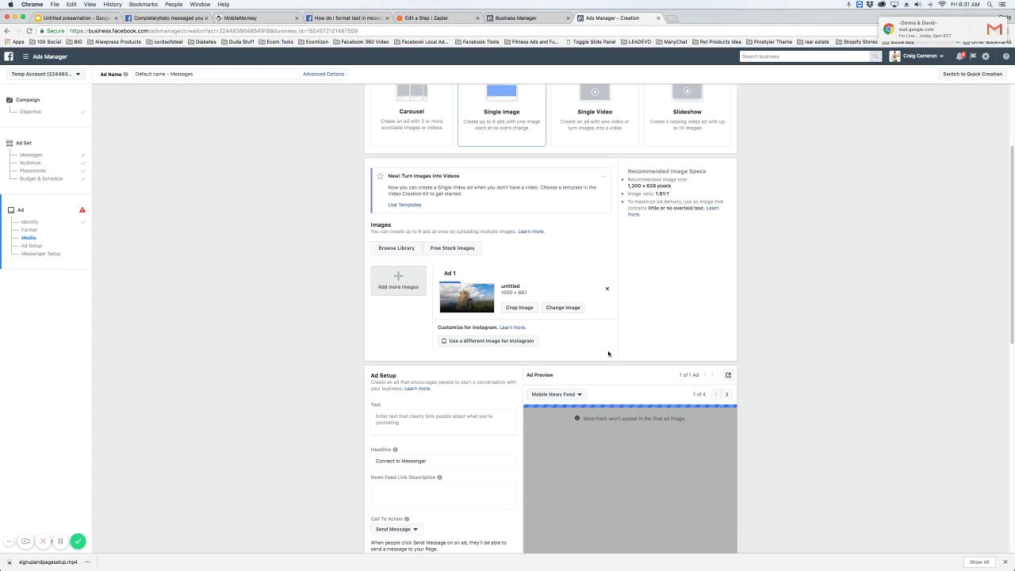
Enter COME WATCH US LIVE as the ad's text
scroll(517, 380, "down", 2)
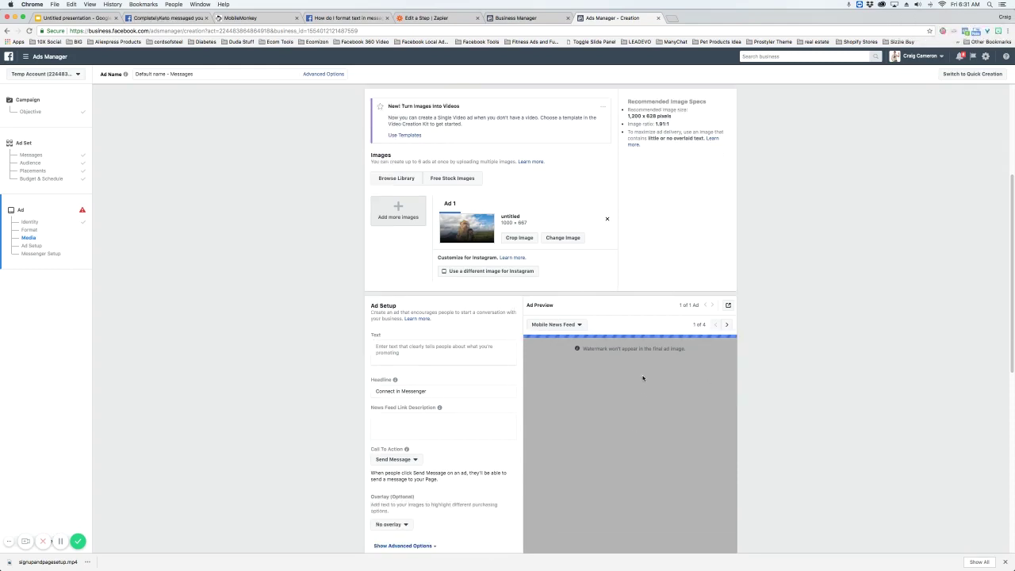
scroll(517, 375, "down", 2)
left_click(415, 285)
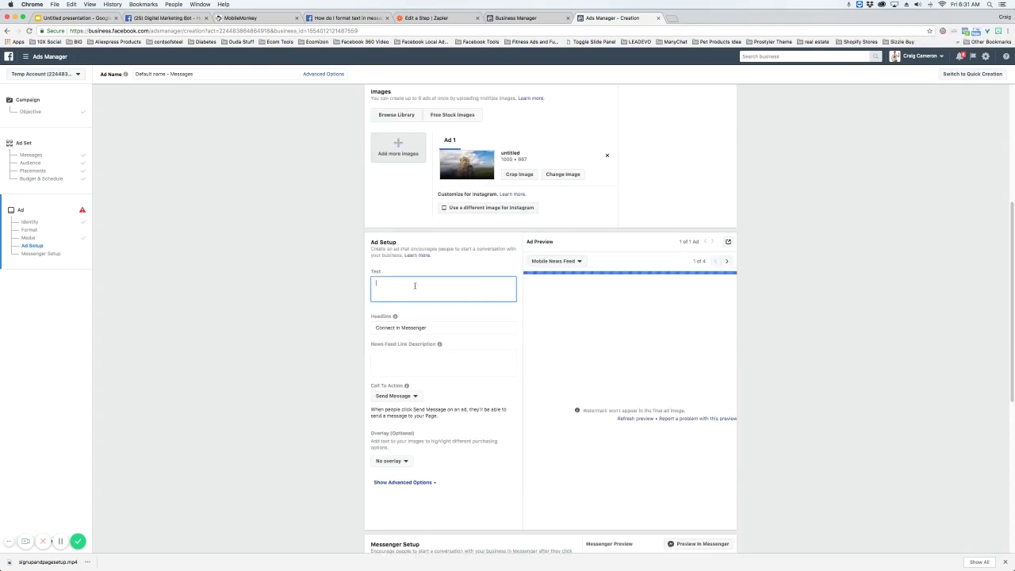
type("G")
type("COME VIE")
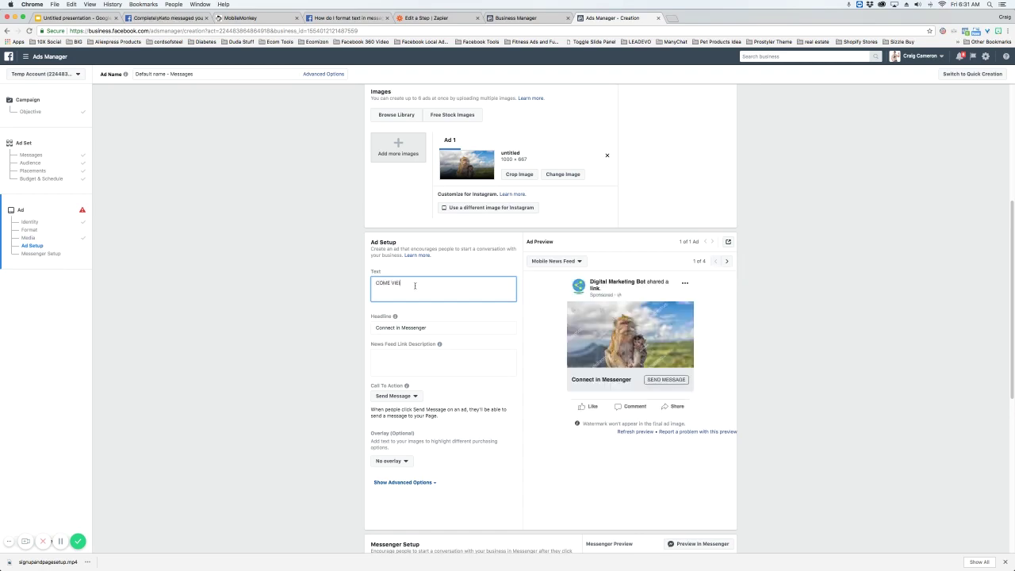
key("BackSpace")
type("WATCH US LIVE")
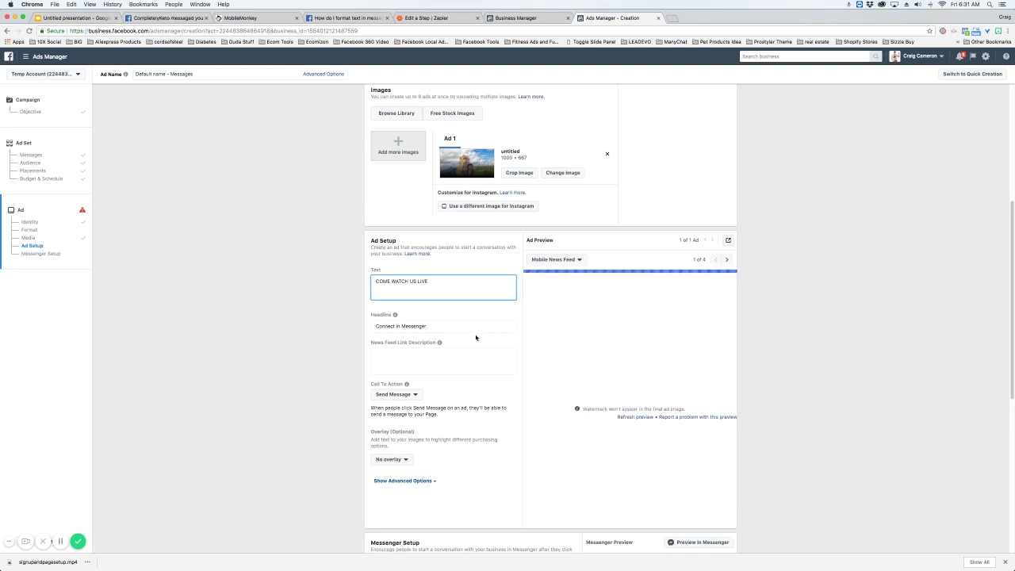
Show the advanced options of the ad setup and bring up the explanation of the URL Parameters field
scroll(473, 339, "down", 2)
scroll(476, 336, "down", 4)
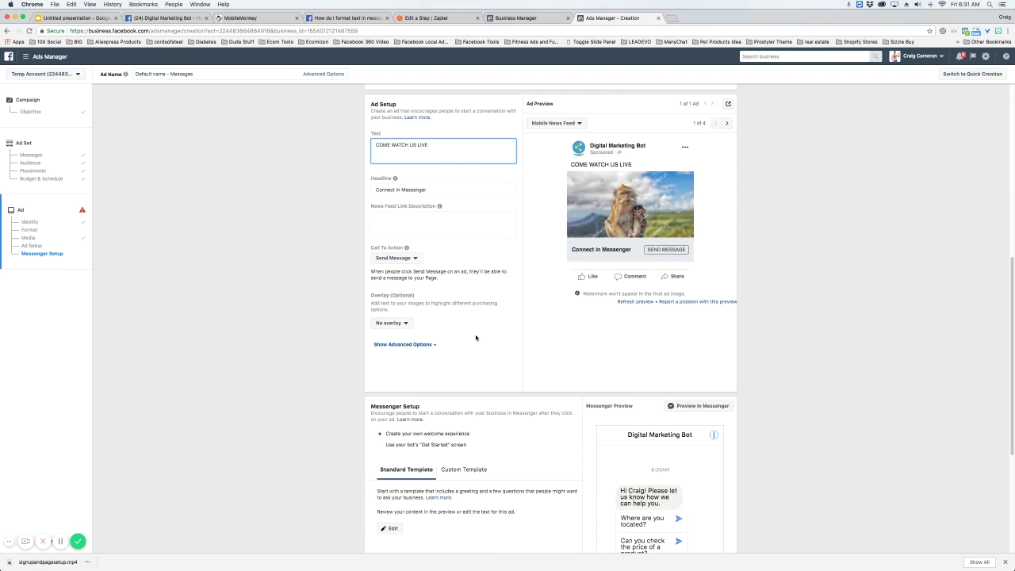
left_click(430, 346)
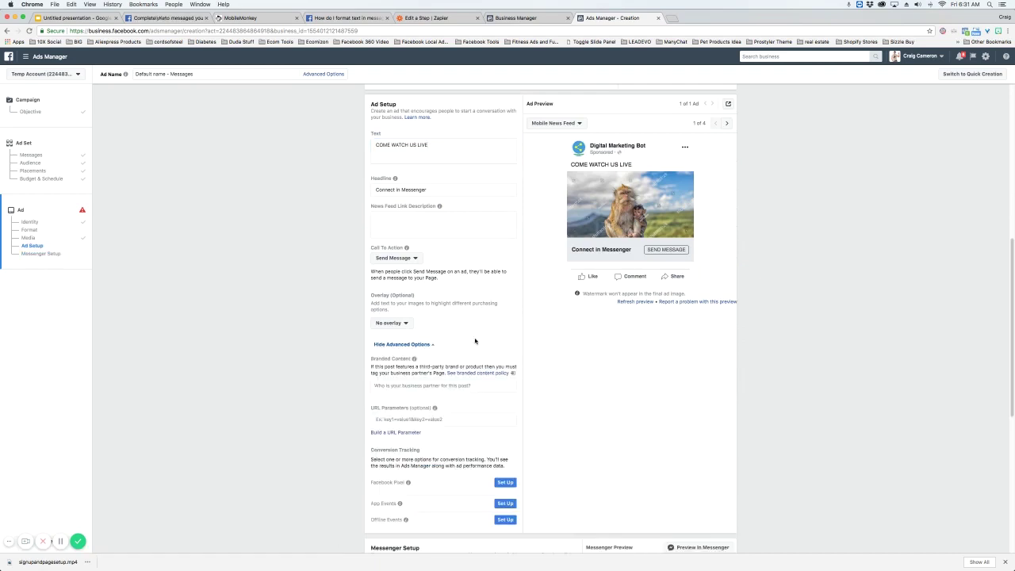
scroll(476, 339, "down", 2)
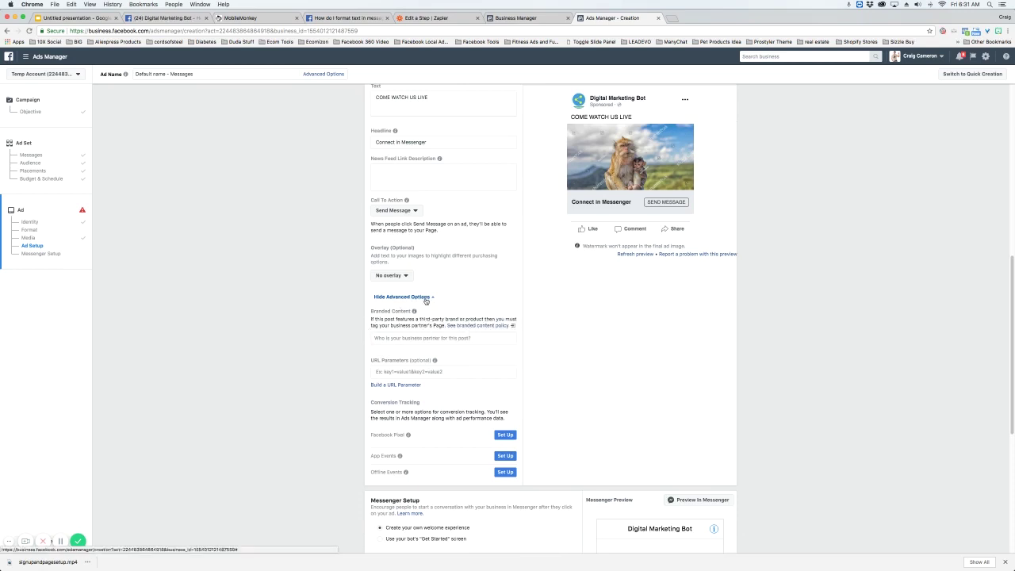
mouse_move(376, 372)
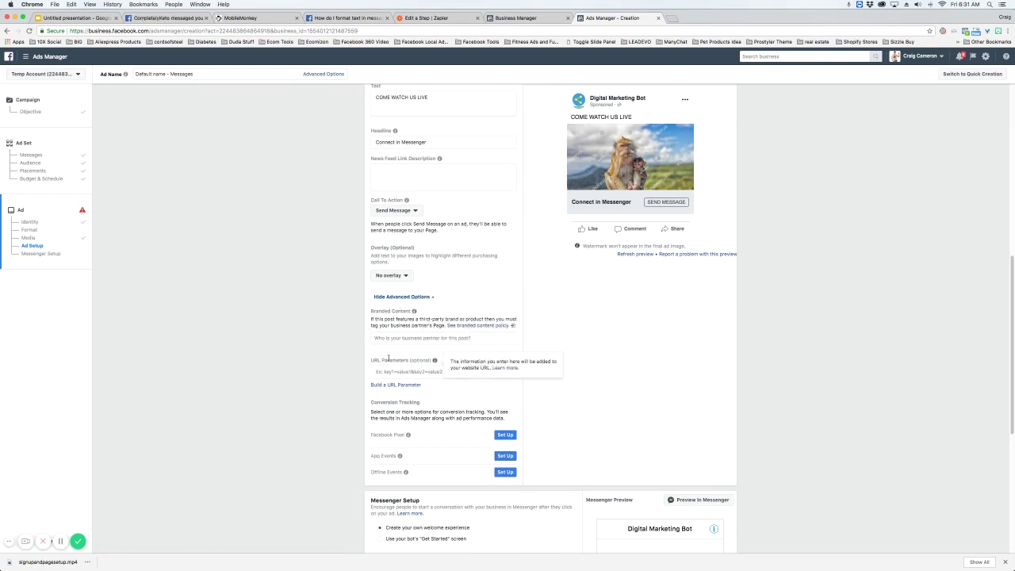
Switch to MobileMonkey and copy the URL parameter of the GO LIVE NOTIFICATION messenger ad
left_click(272, 18)
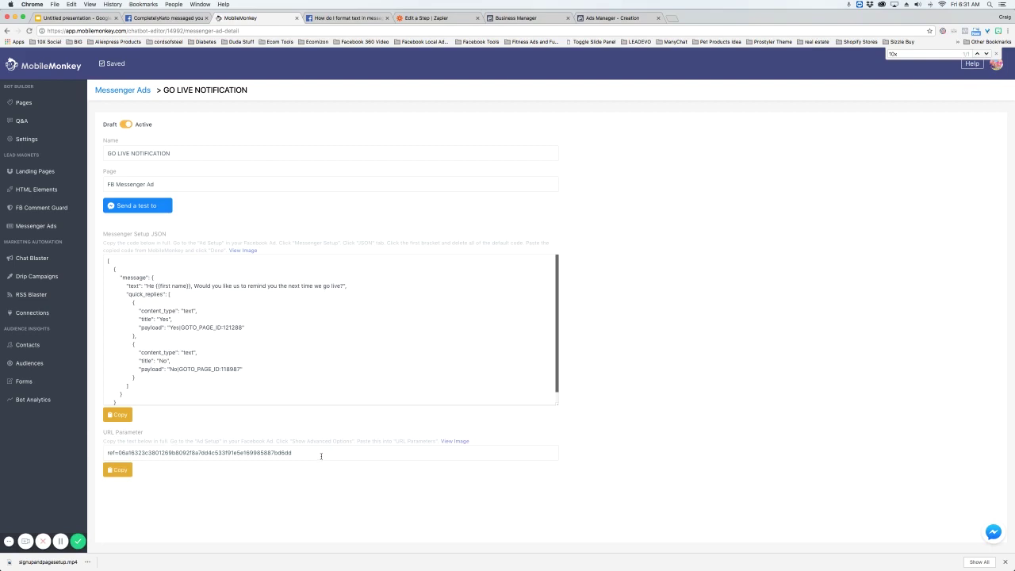
left_click(215, 449)
left_click(211, 445)
key("super+c")
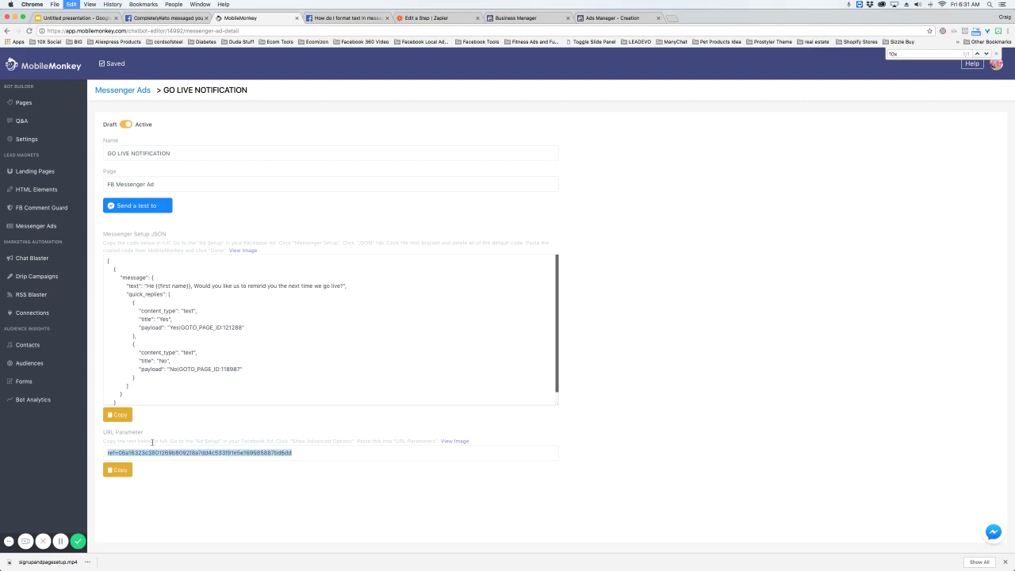
Switch back to Ads Manager and paste the copied reference into the ad's URL Parameters field
left_click(626, 18)
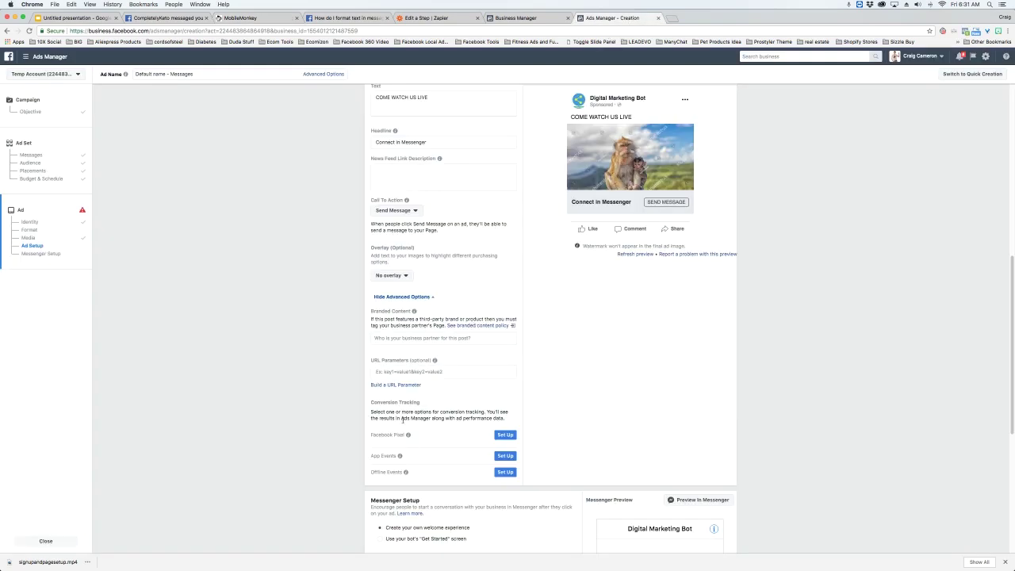
left_click(418, 372)
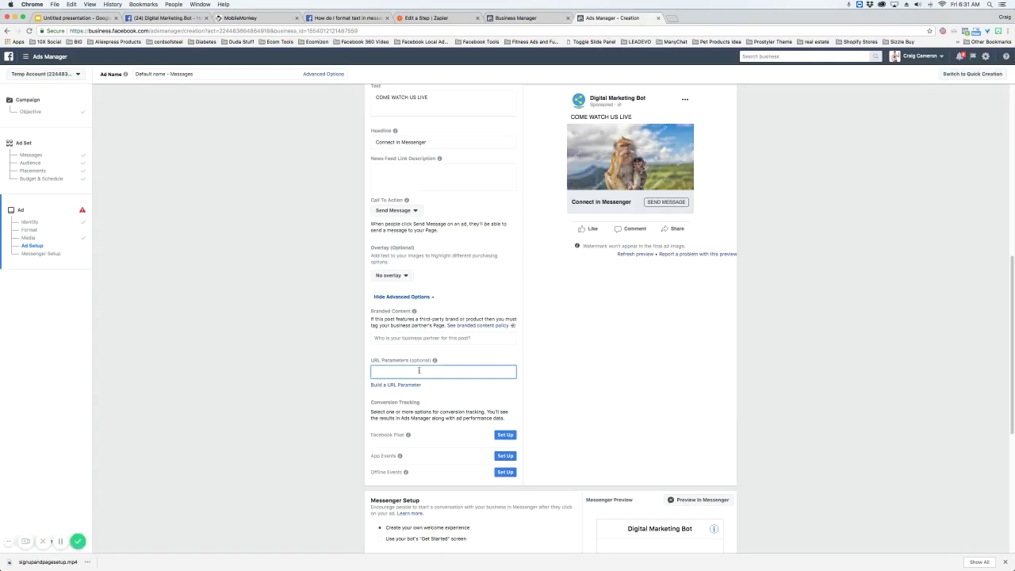
key("super+v")
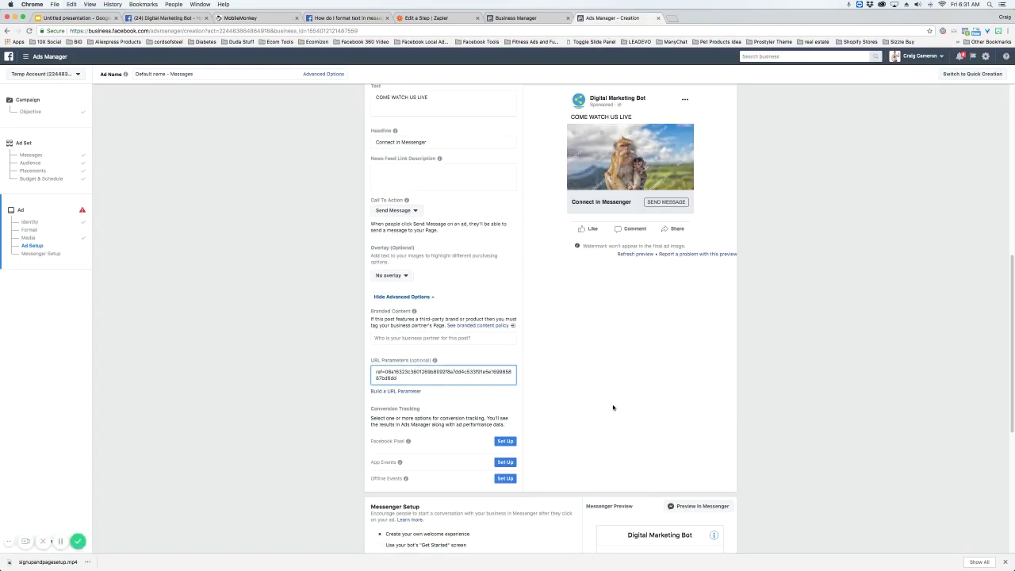
left_click(358, 385)
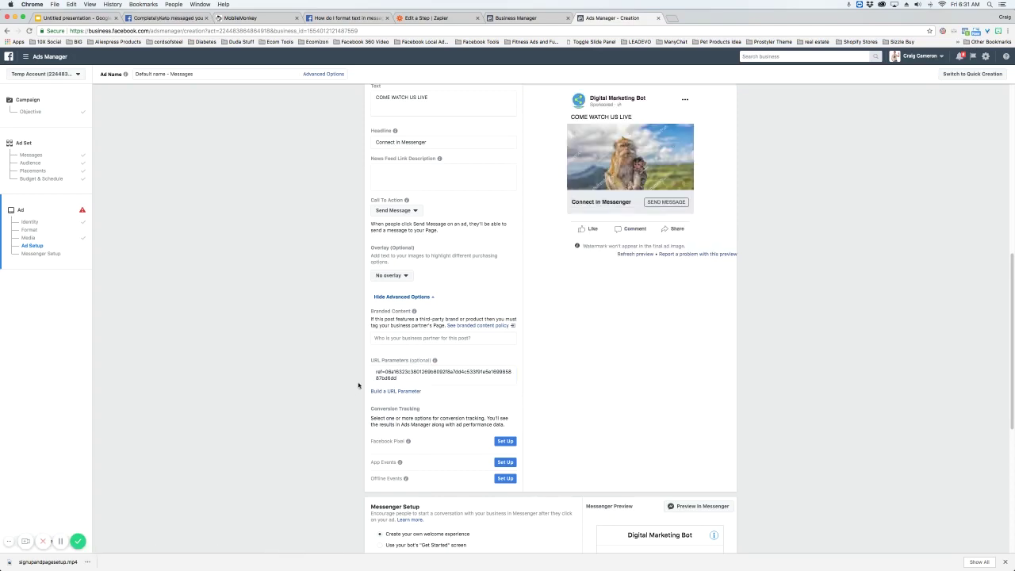
Start a new custom template in the ad's Messenger Setup and open its default JSON code for editing
scroll(430, 373, "down", 3)
scroll(431, 373, "down", 2)
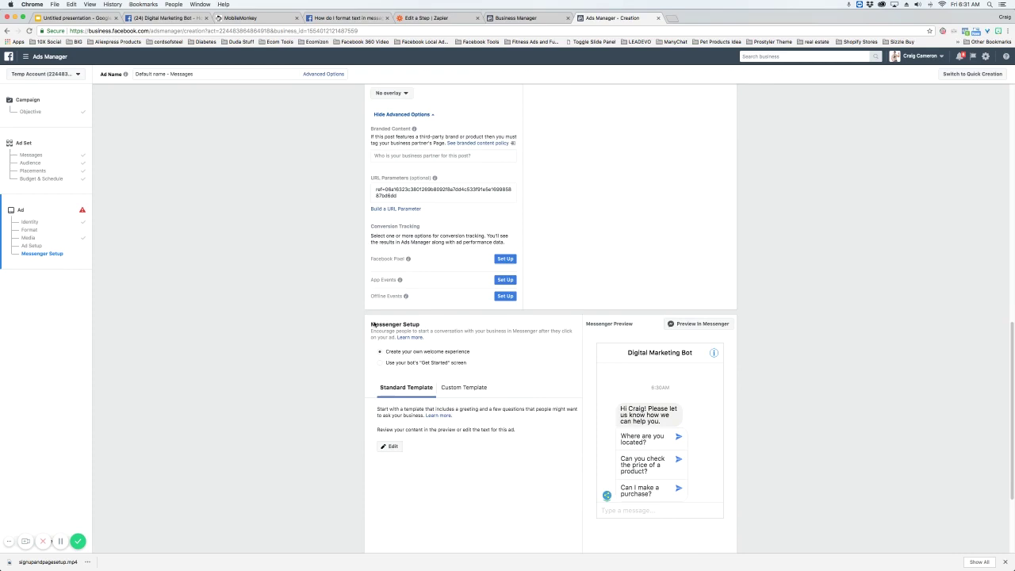
scroll(500, 345, "down", 1)
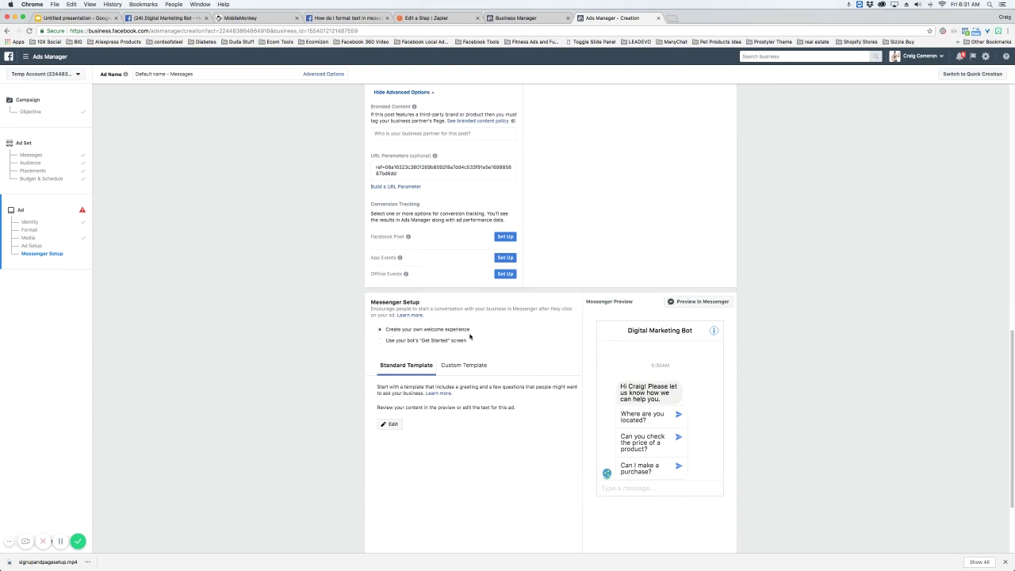
left_click(464, 366)
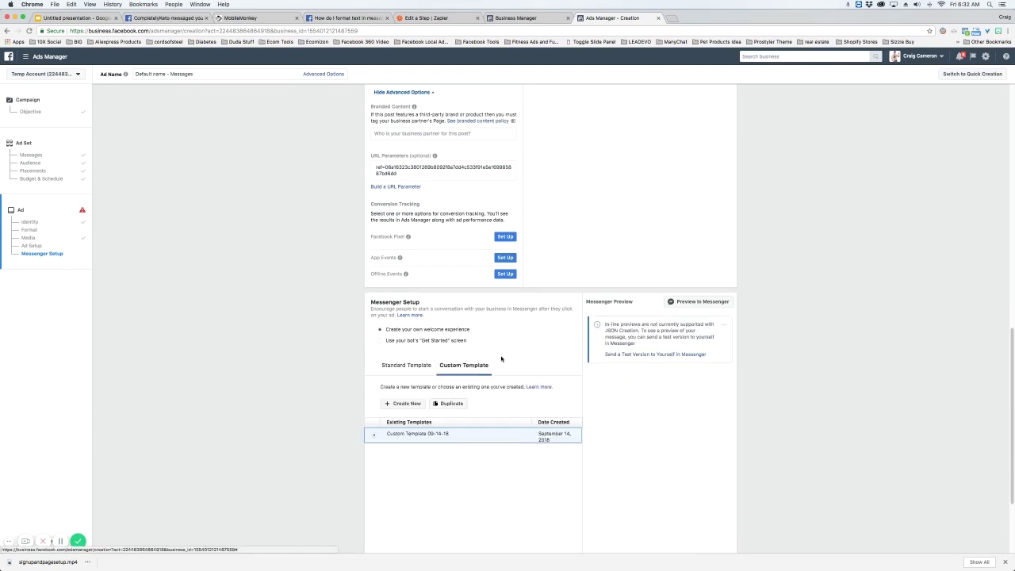
scroll(501, 357, "down", 1)
scroll(502, 357, "down", 2)
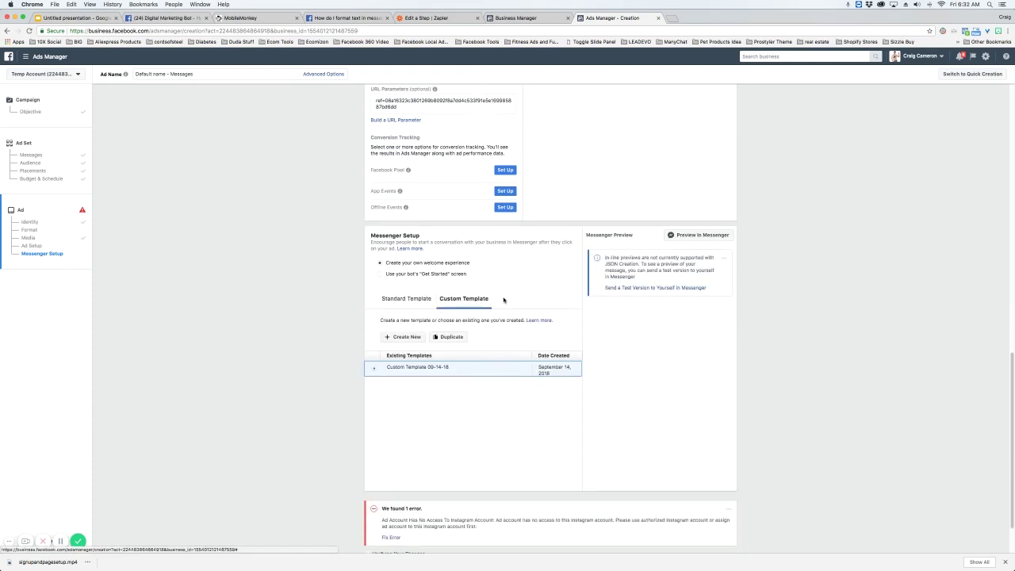
left_click(407, 339)
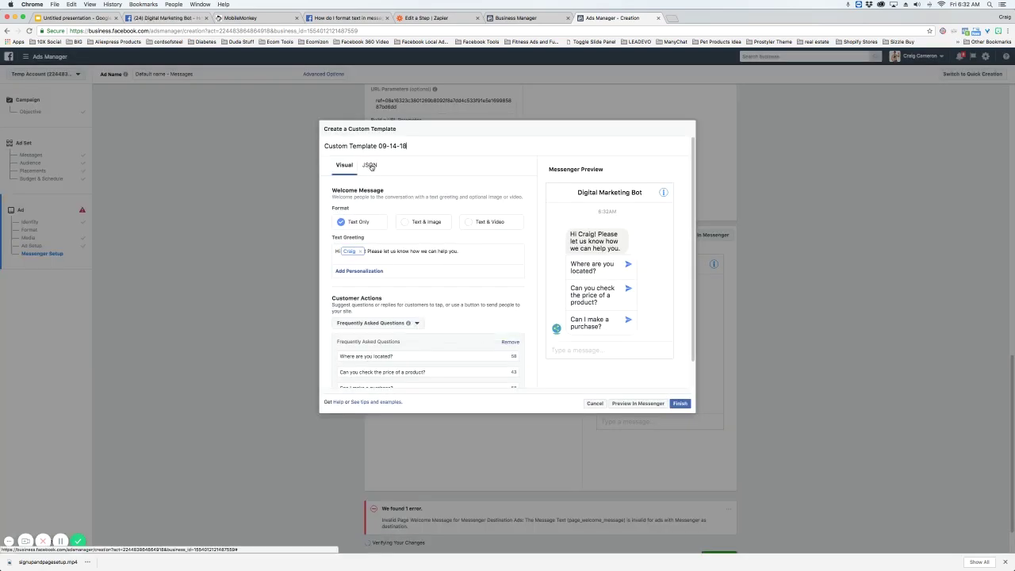
left_click(371, 166)
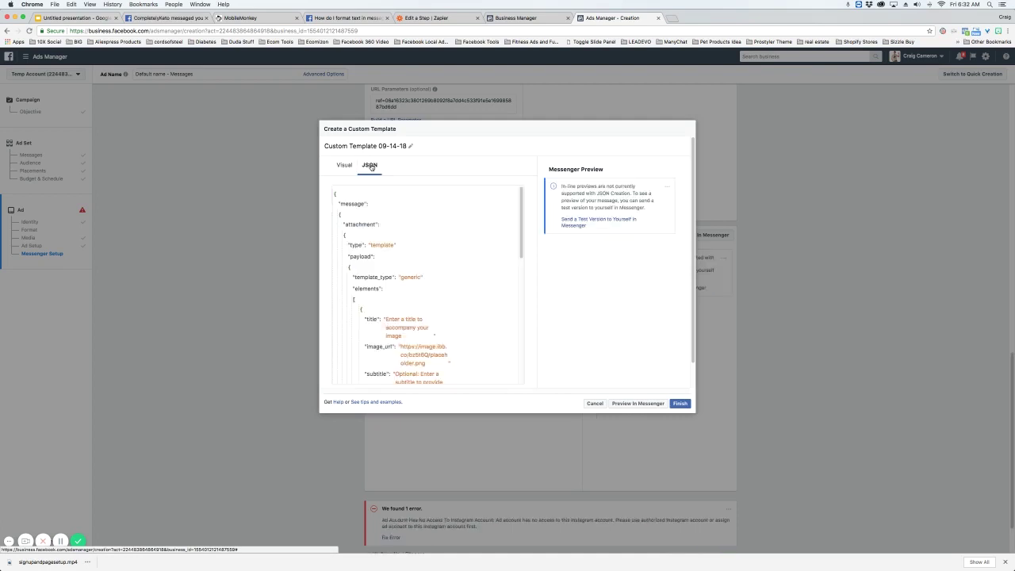
scroll(400, 266, "down", 10)
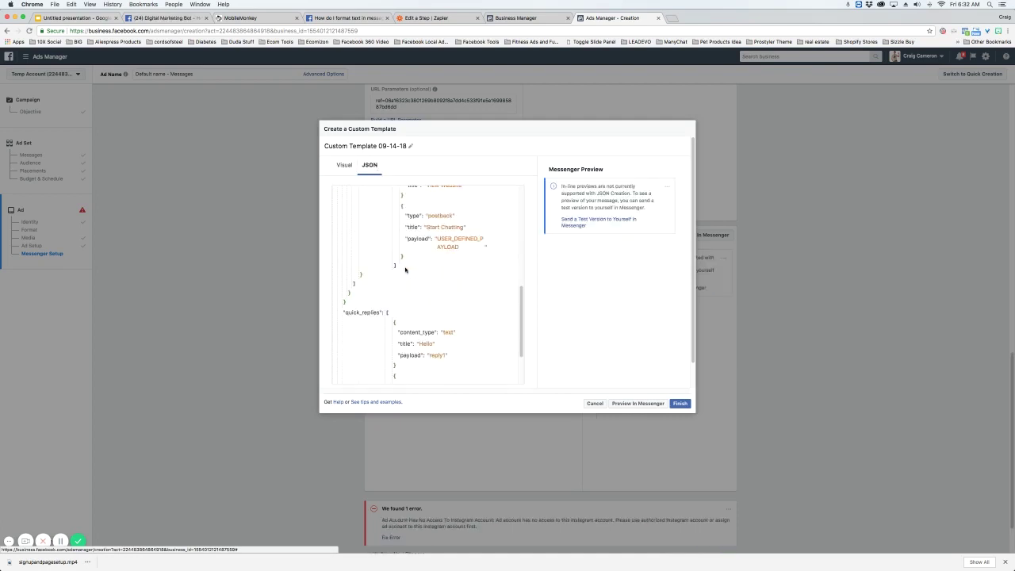
scroll(405, 269, "up", 10)
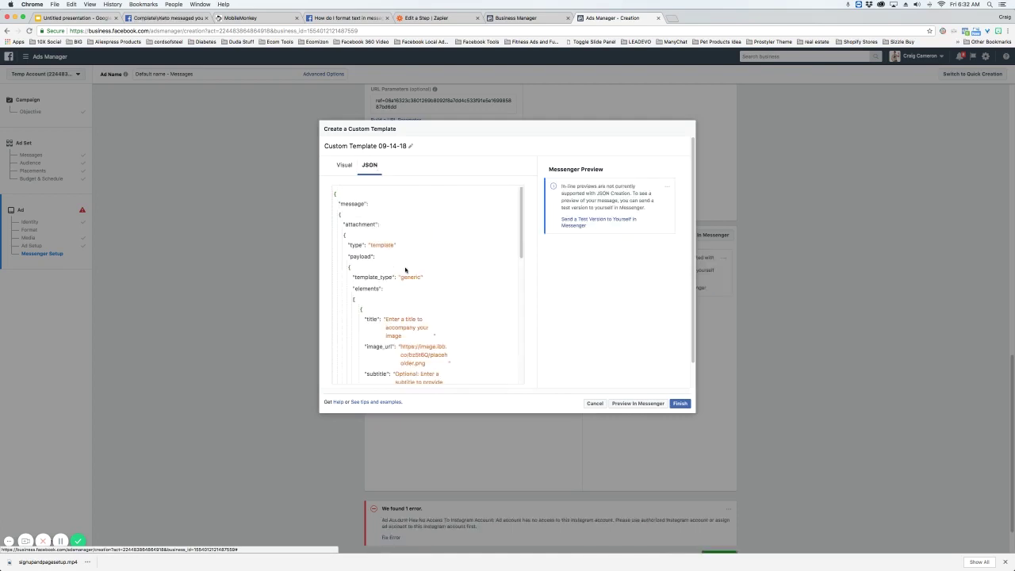
Copy the full Messenger Setup JSON of GO LIVE NOTIFICATION in MobileMonkey and return to Ads Manager
left_click(249, 19)
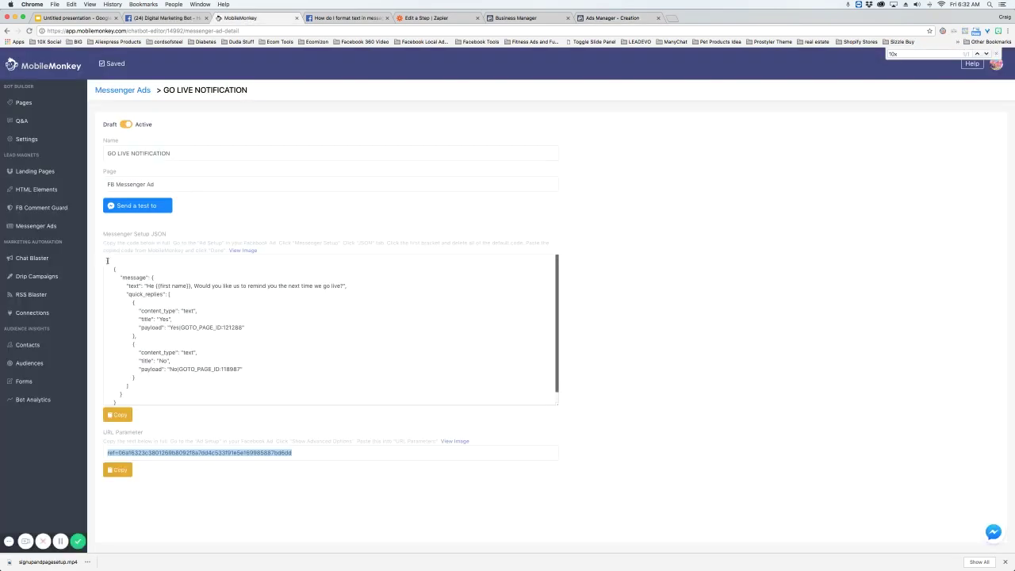
left_click_drag(108, 260, 191, 418)
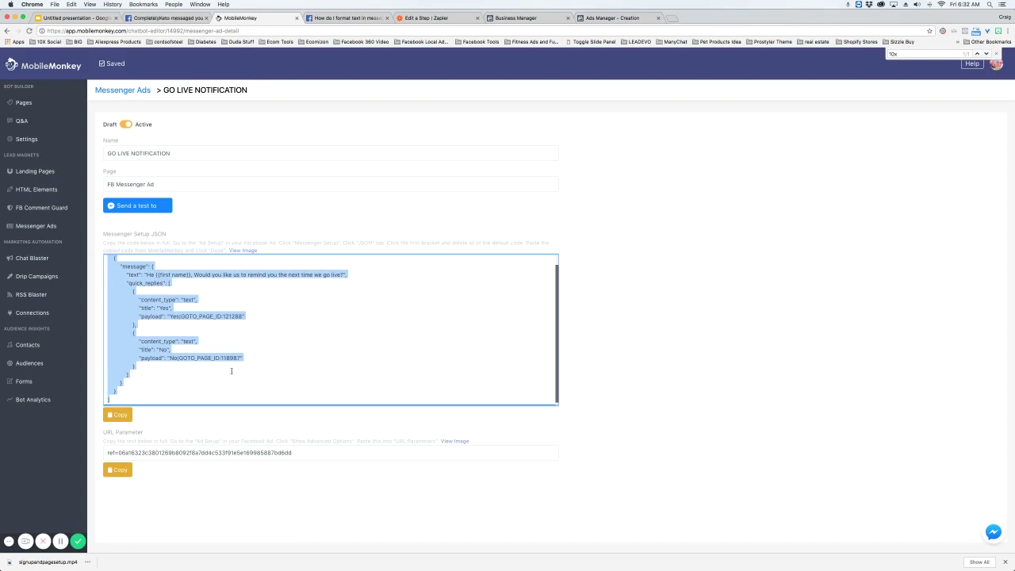
left_click(595, 17)
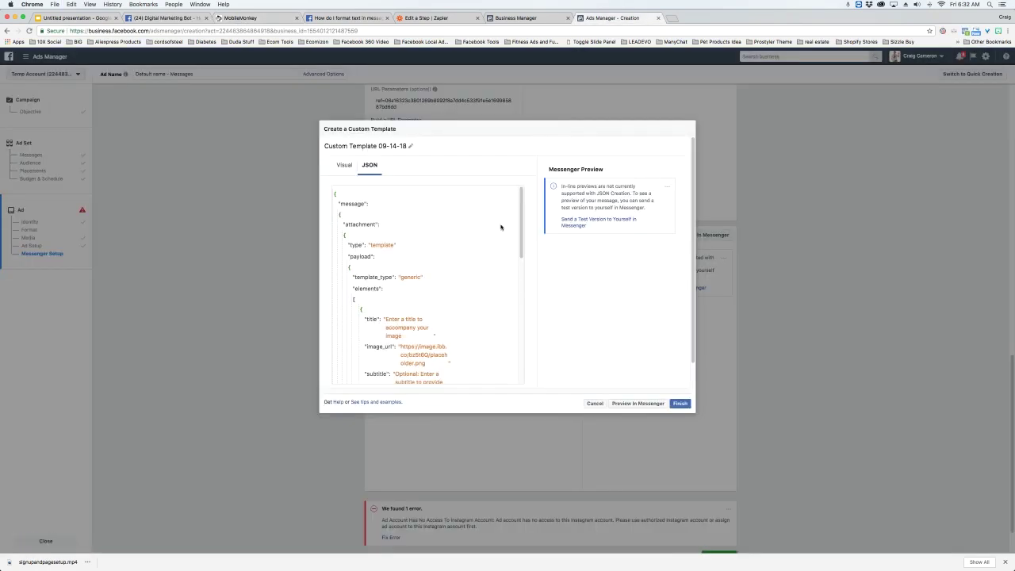
Replace all of the custom template's default JSON with the code copied from MobileMonkey and finish the template
left_click(343, 196)
key("ctrl+a")
key("ctrl+v")
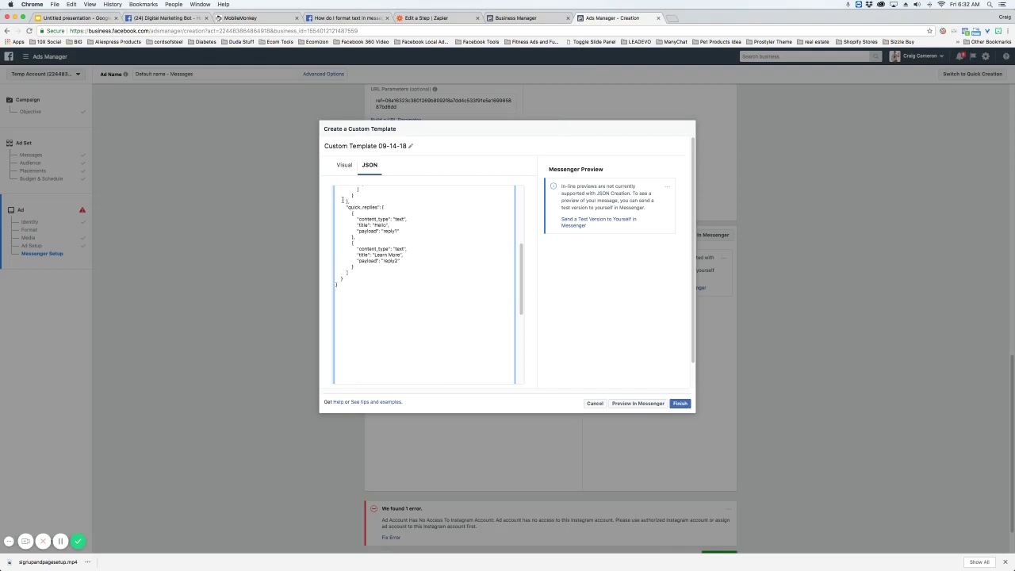
scroll(343, 200, "up", 5)
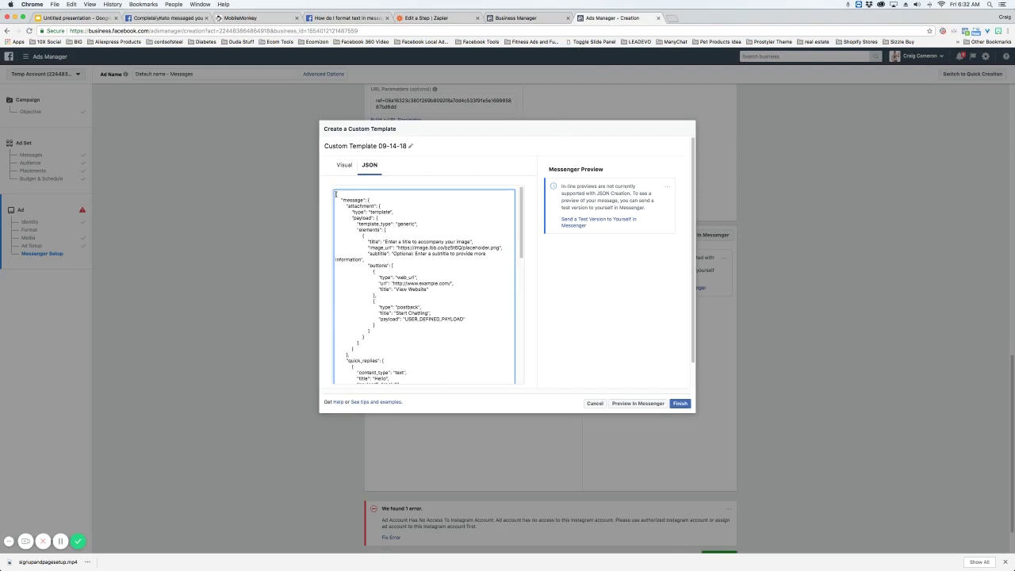
left_click_drag(335, 194, 395, 399)
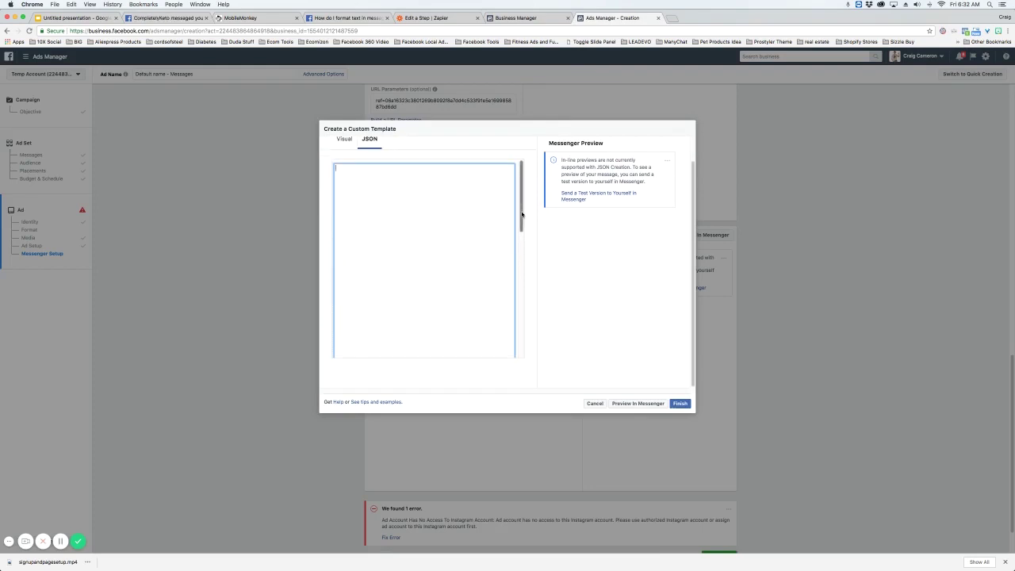
left_click_drag(522, 214, 490, 161)
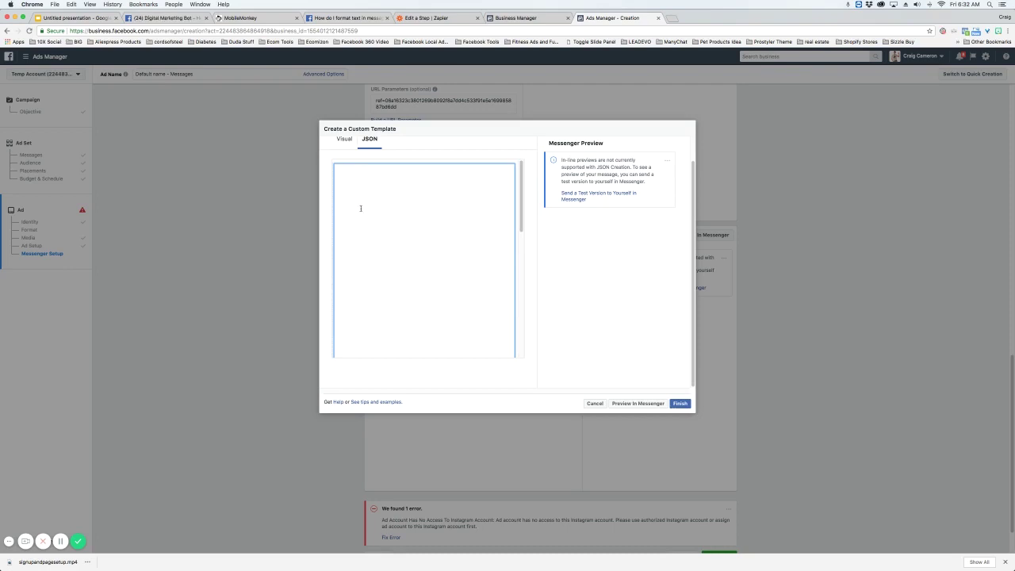
key("Escape")
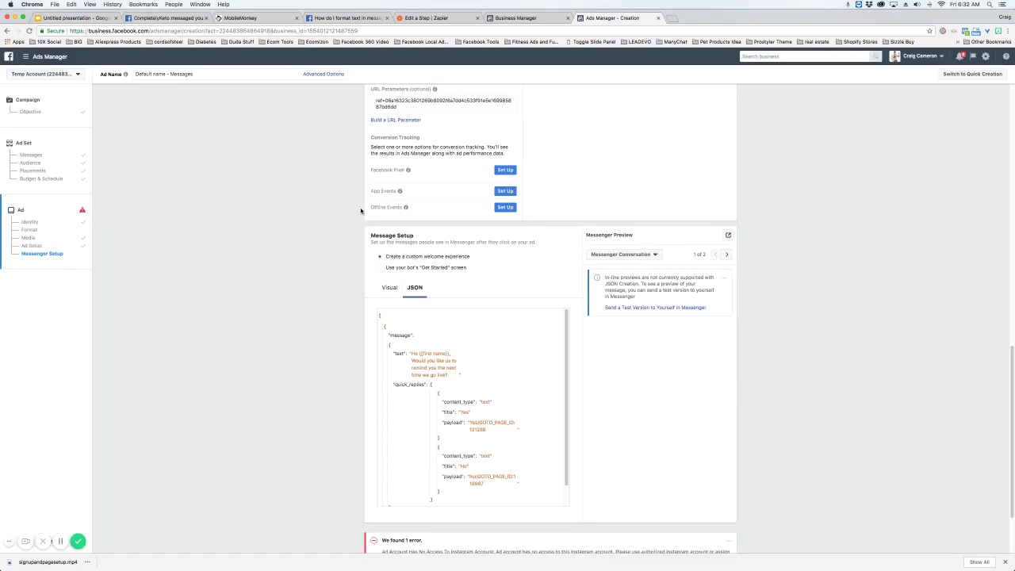
Check the ad's message JSON against the code in MobileMonkey and confirm the ad in Ads Manager for publishing
scroll(346, 246, "down", 3)
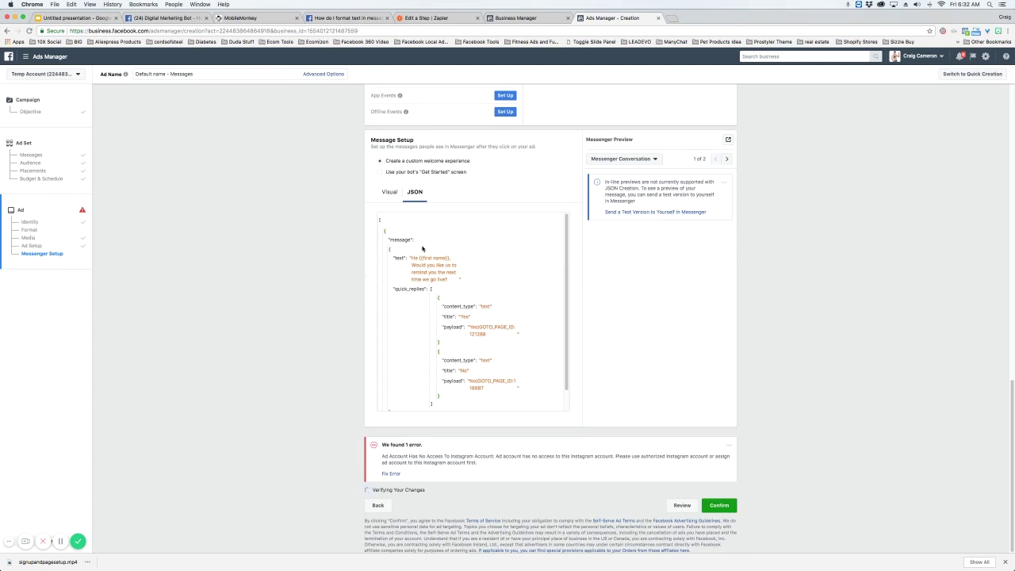
scroll(470, 336, "down", 1)
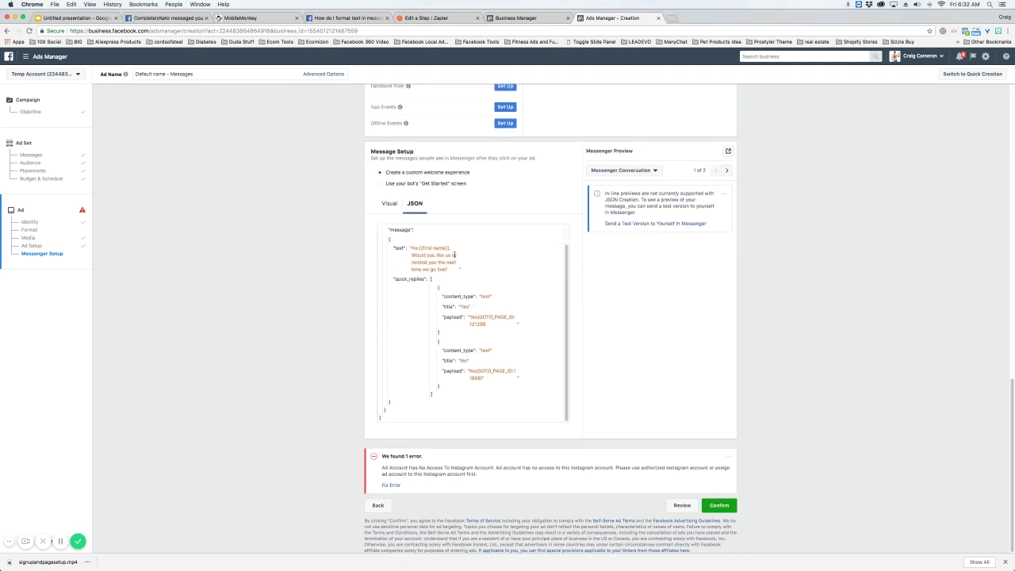
left_click(242, 18)
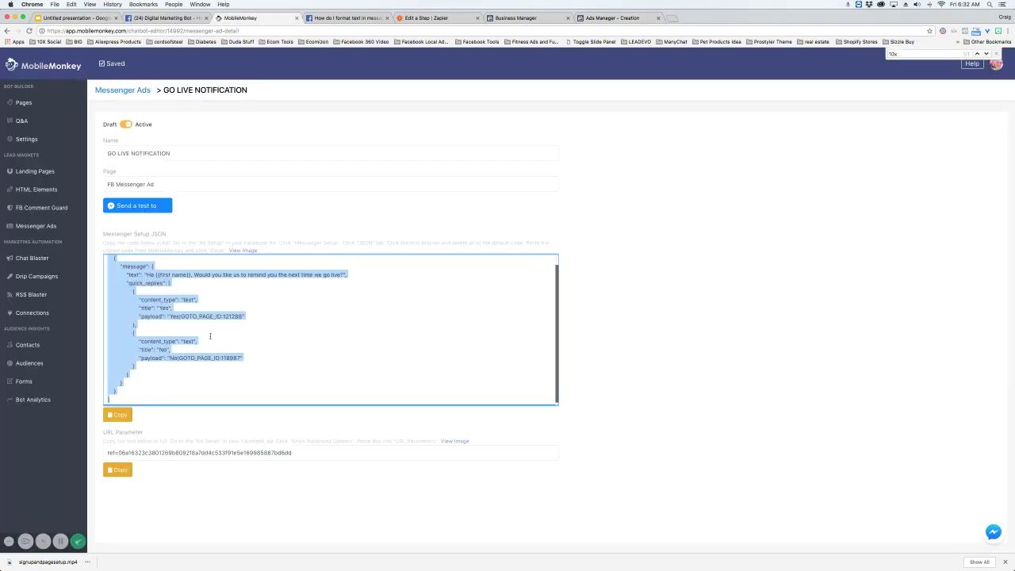
left_click(611, 17)
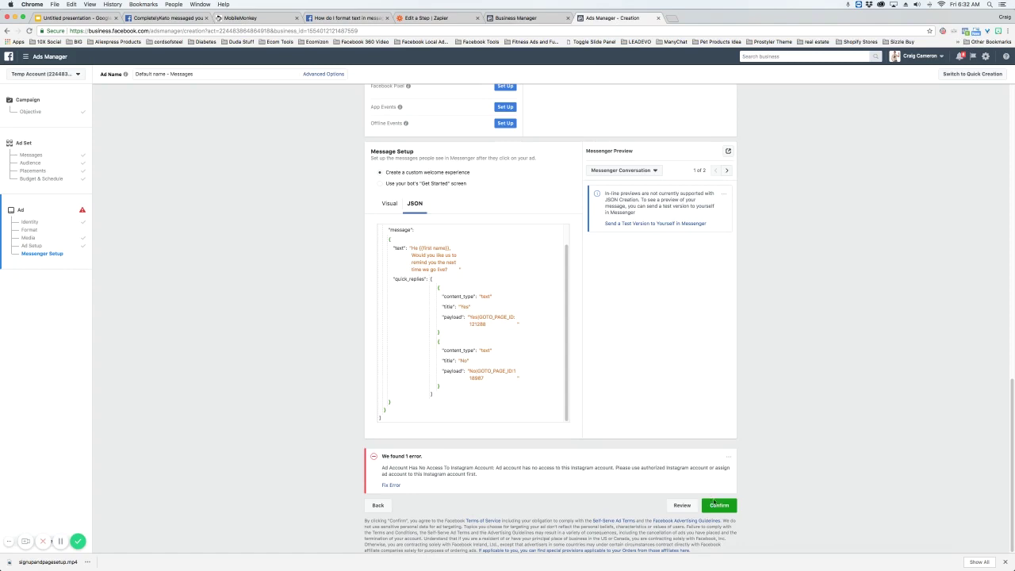
scroll(526, 337, "up", 2)
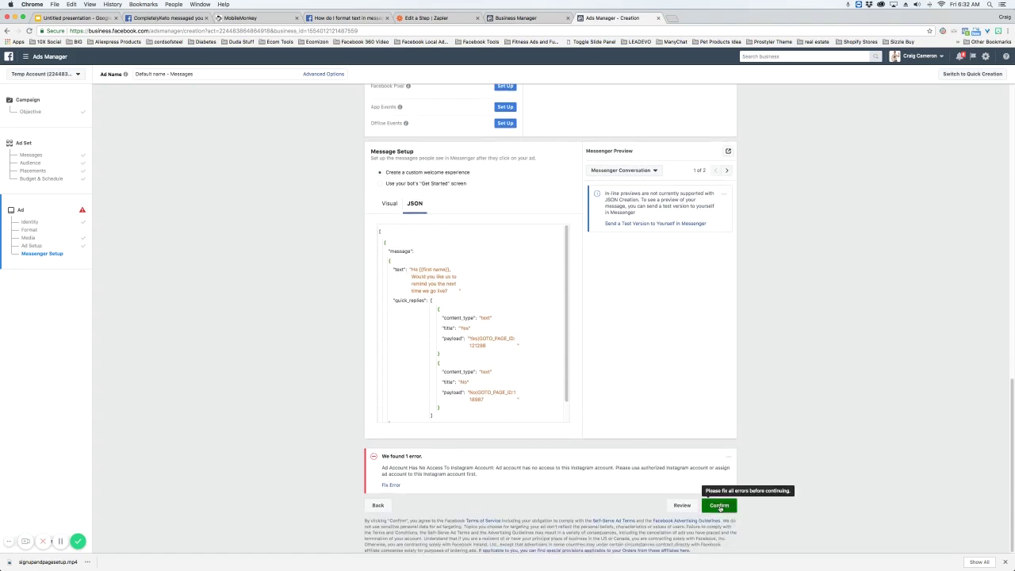
left_click(720, 506)
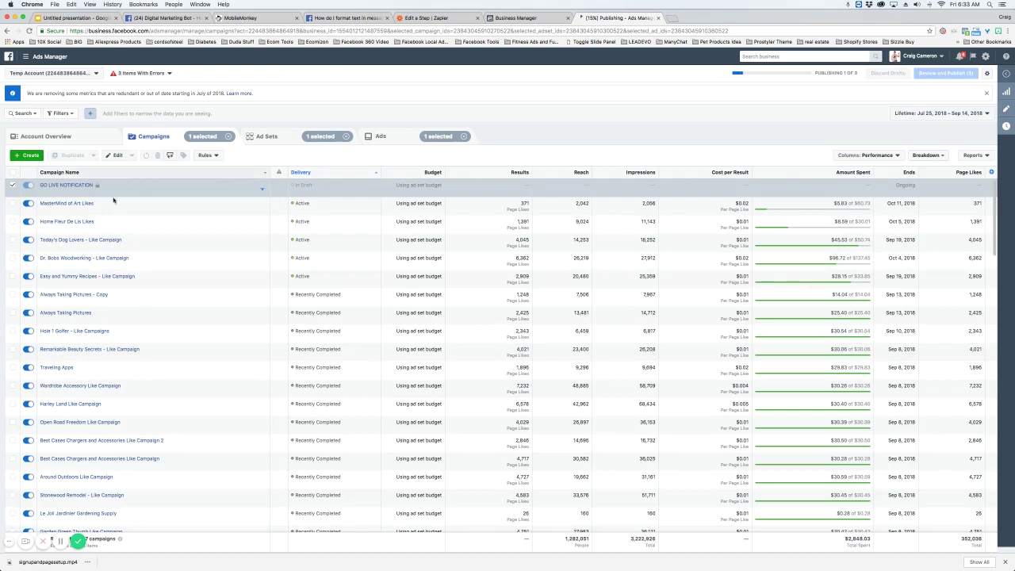
Open the GO LIVE NOTIFICATION campaign's ad for editing and preview it in the Facebook Desktop News Feed
left_click(70, 185)
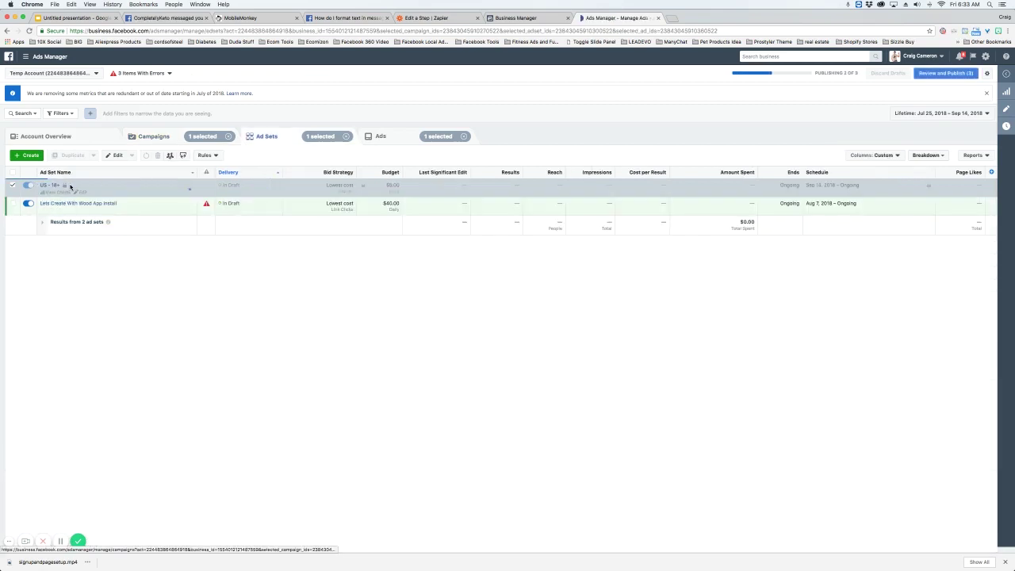
left_click(1007, 112)
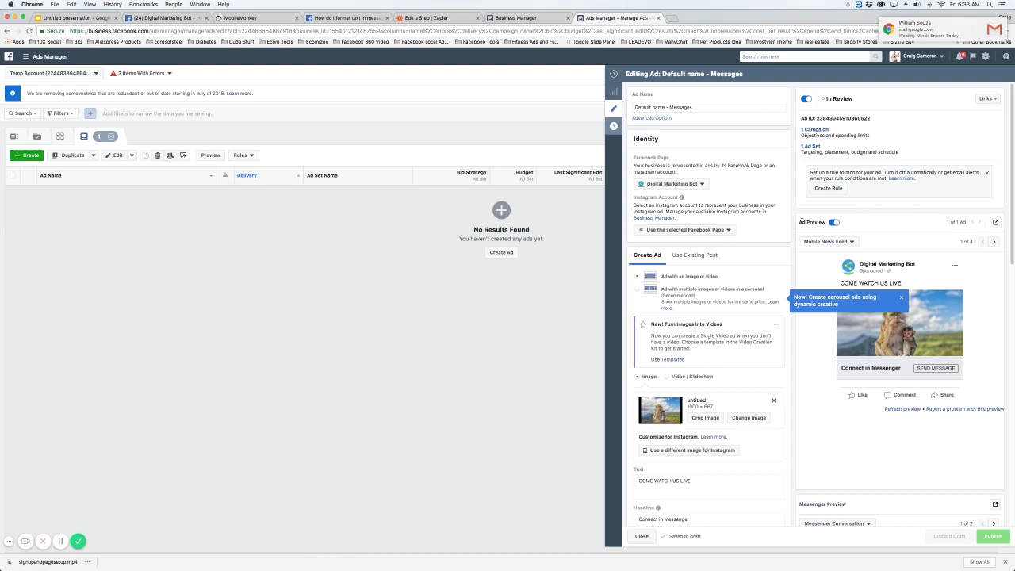
left_click(995, 223)
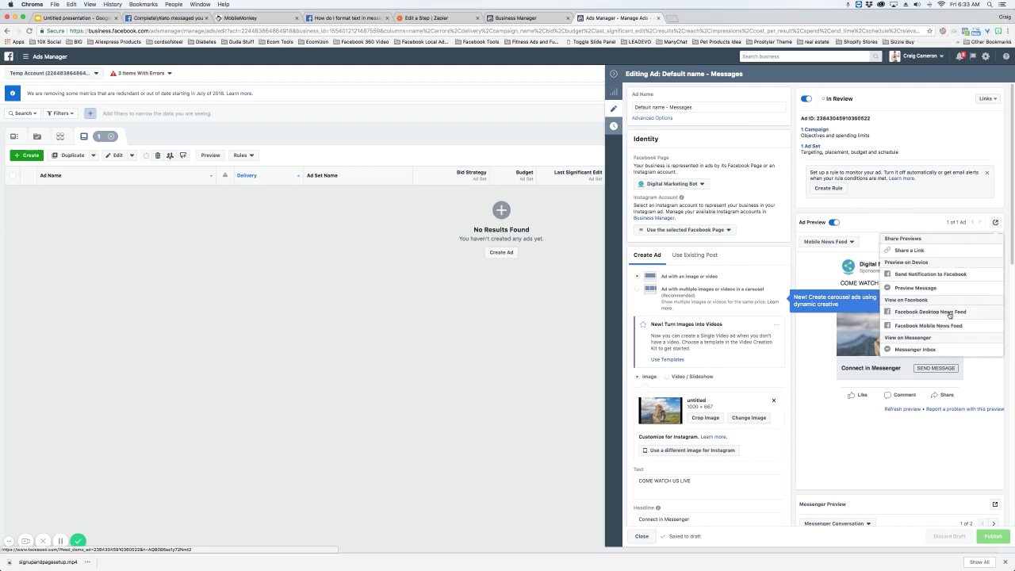
left_click(950, 315)
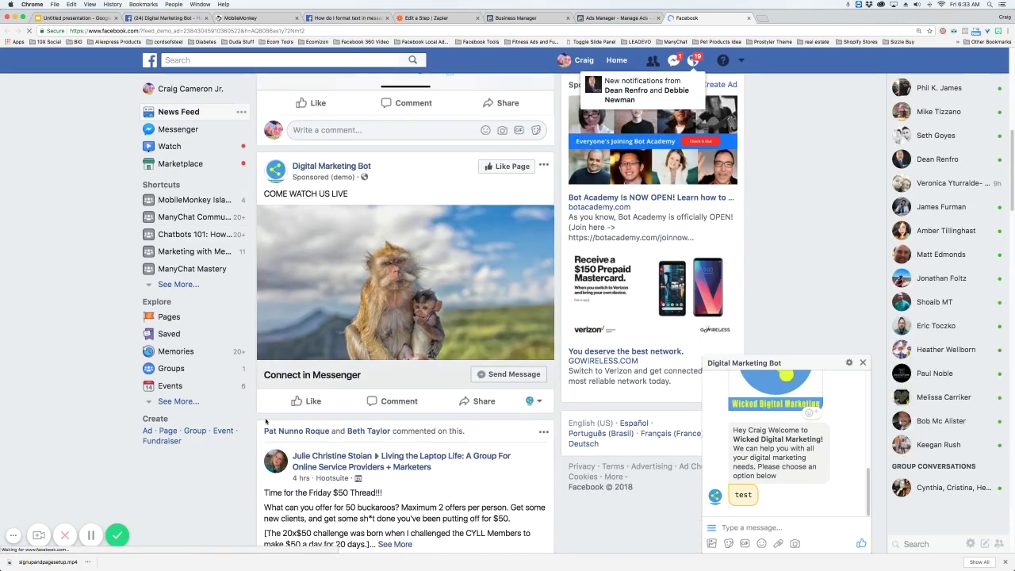
Test the demo ad's Send Message button, close the bot conversation and return to Ads Manager
left_click(863, 362)
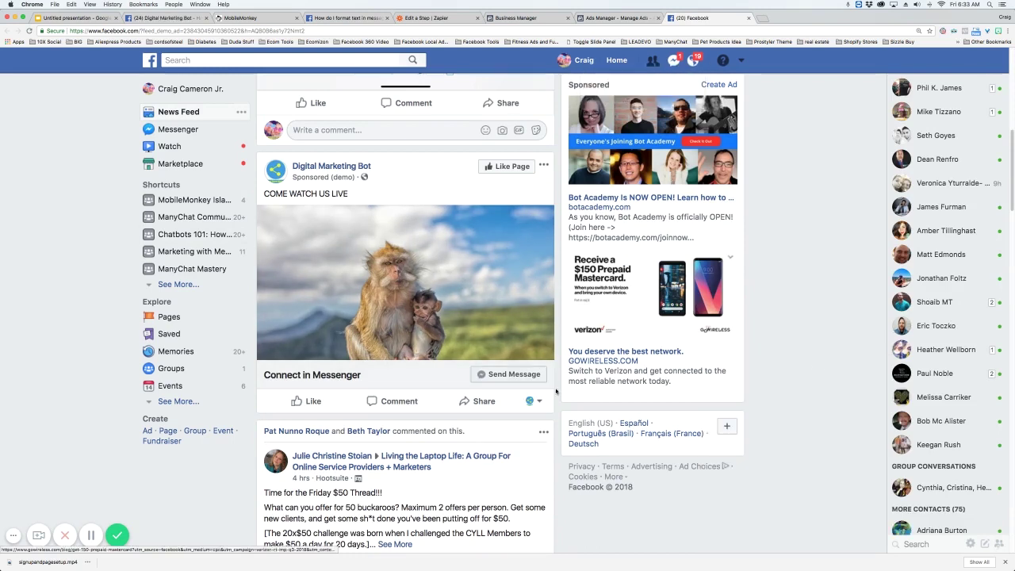
left_click(503, 377)
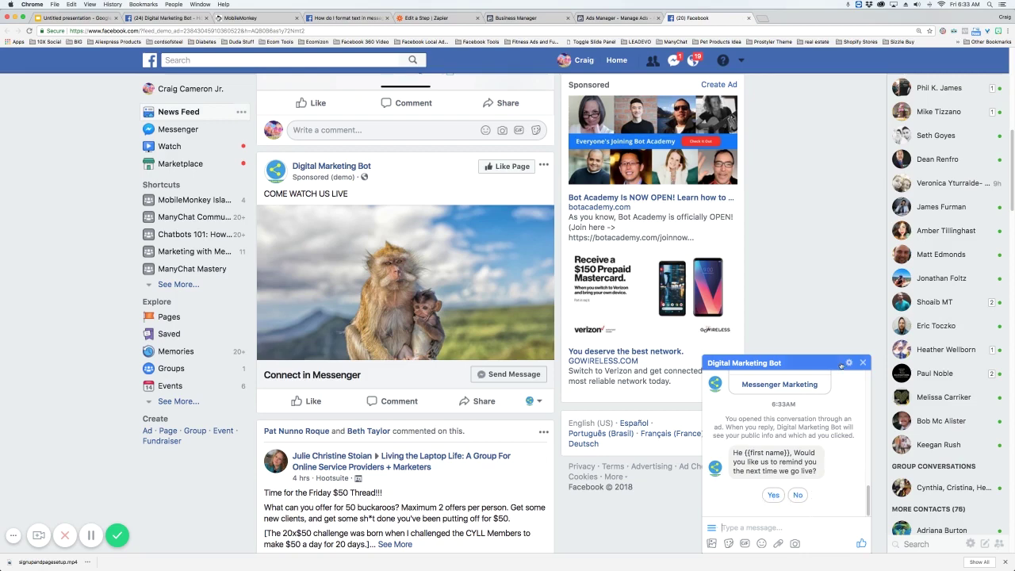
left_click(863, 363)
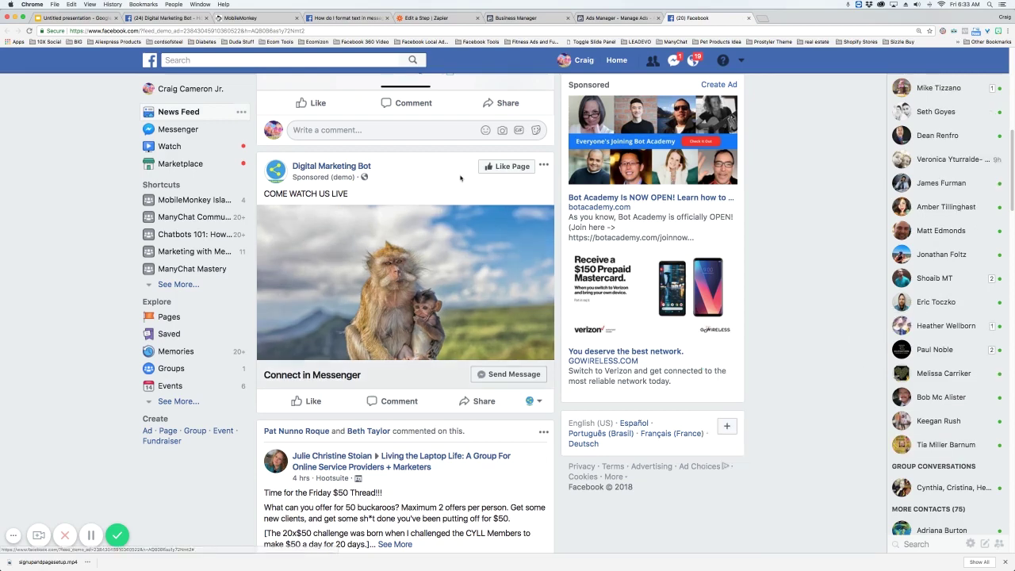
left_click(626, 18)
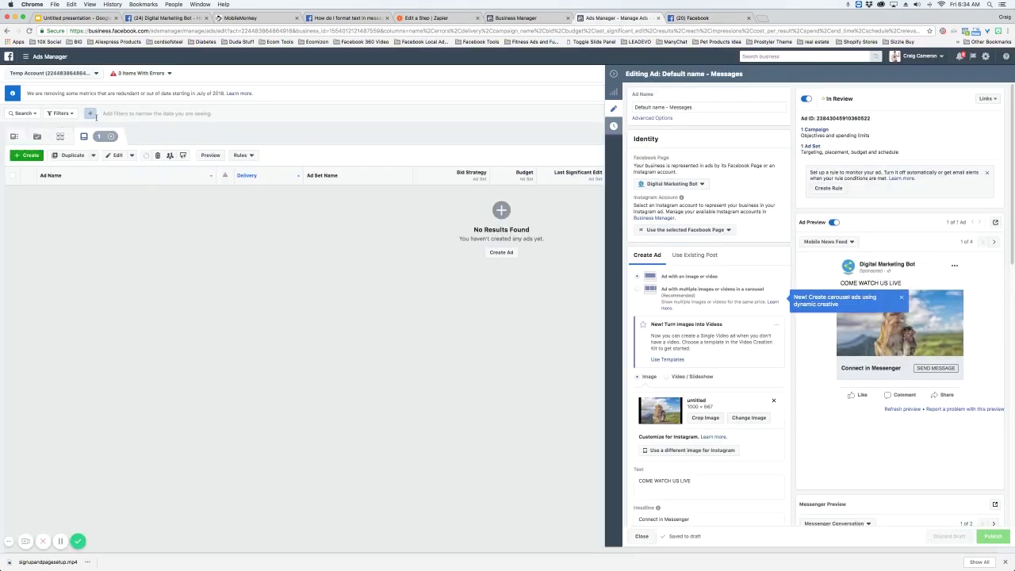